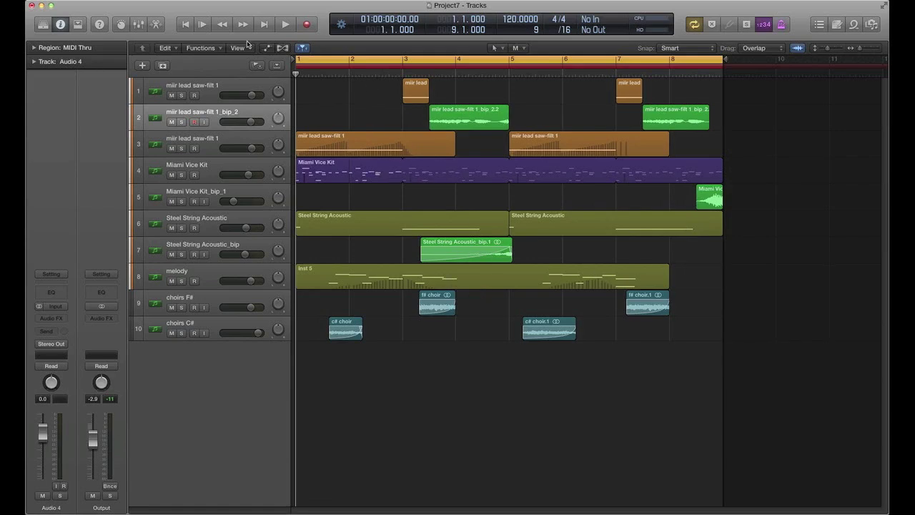
# Play the full arrangement, then solo tracks 1–4 and audition the three leads with the Miami Vice Kit.
pyautogui.click(202, 27)
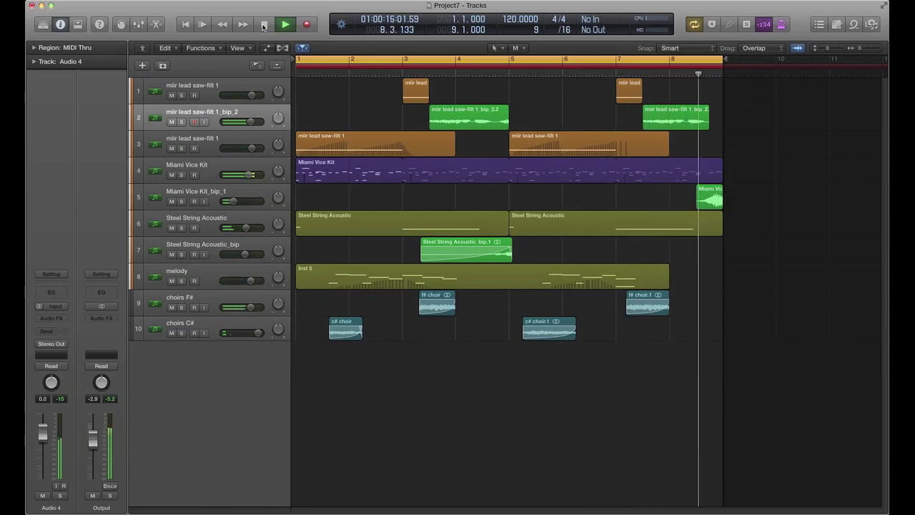
pyautogui.press('space')
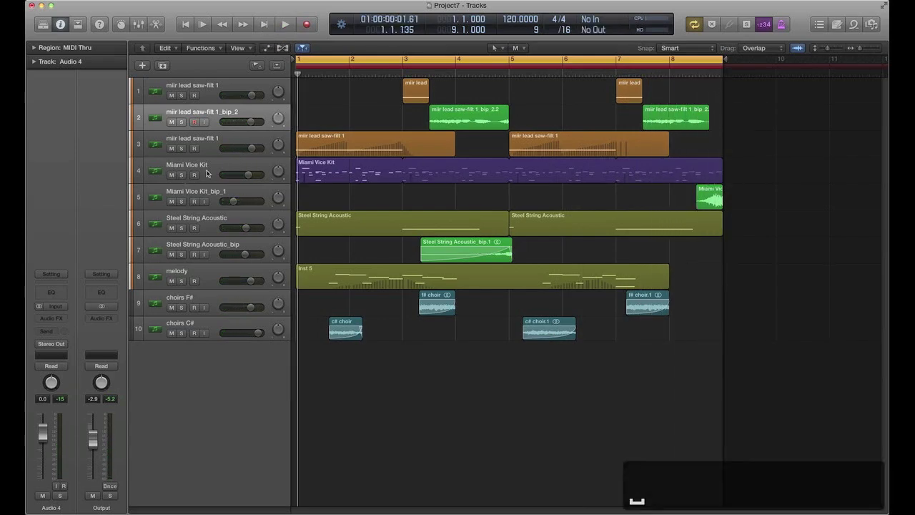
pyautogui.click(182, 96)
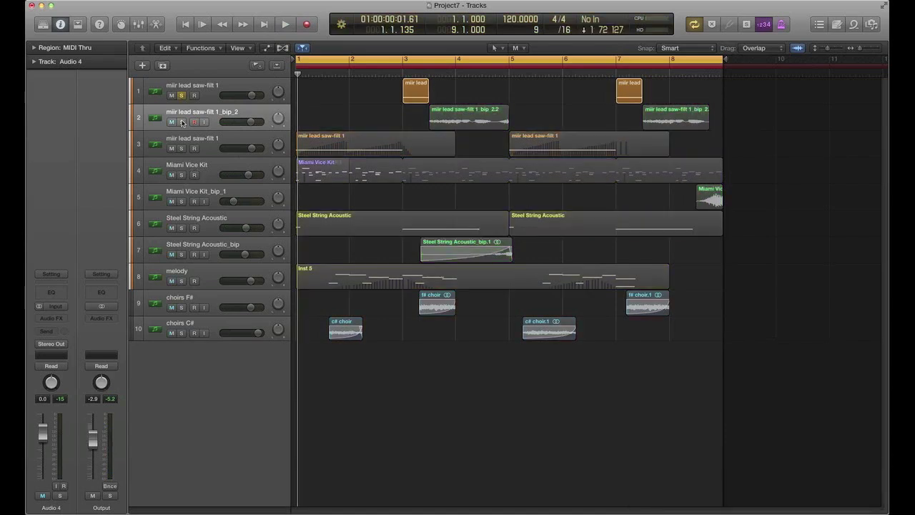
pyautogui.click(181, 122)
pyautogui.click(182, 148)
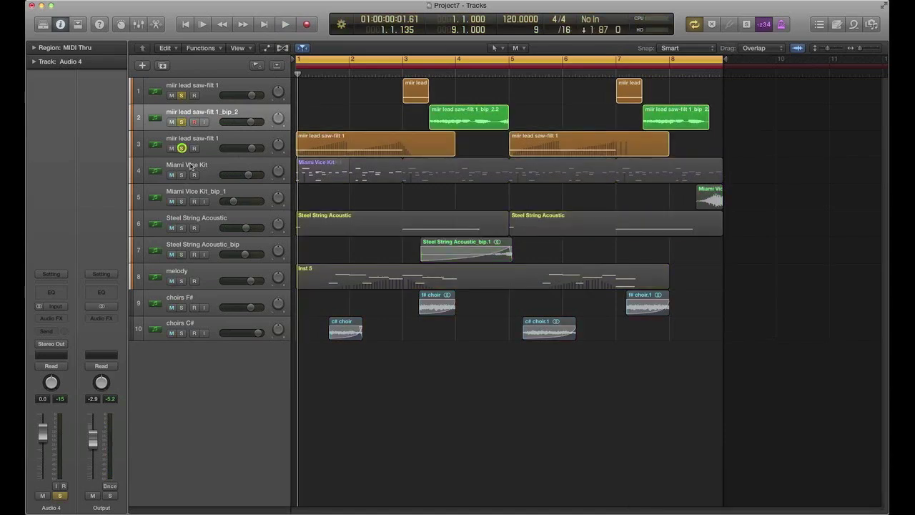
pyautogui.click(182, 176)
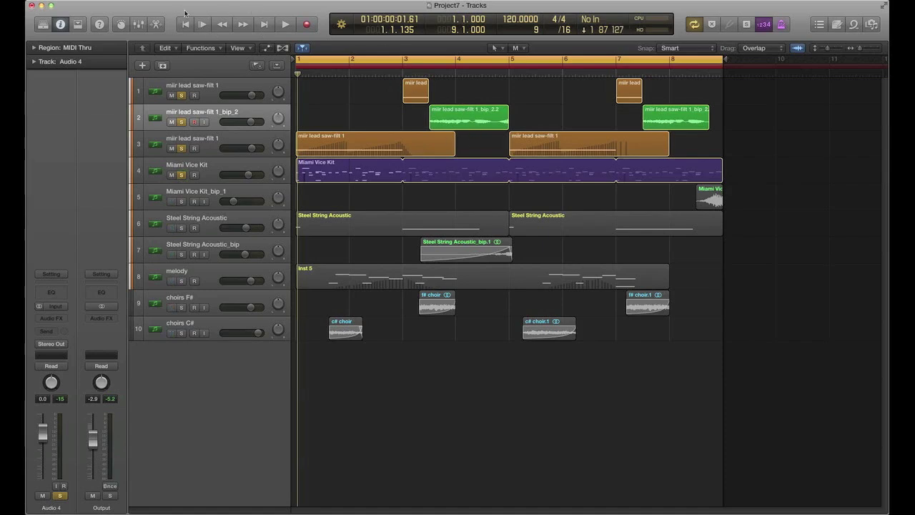
pyautogui.click(285, 24)
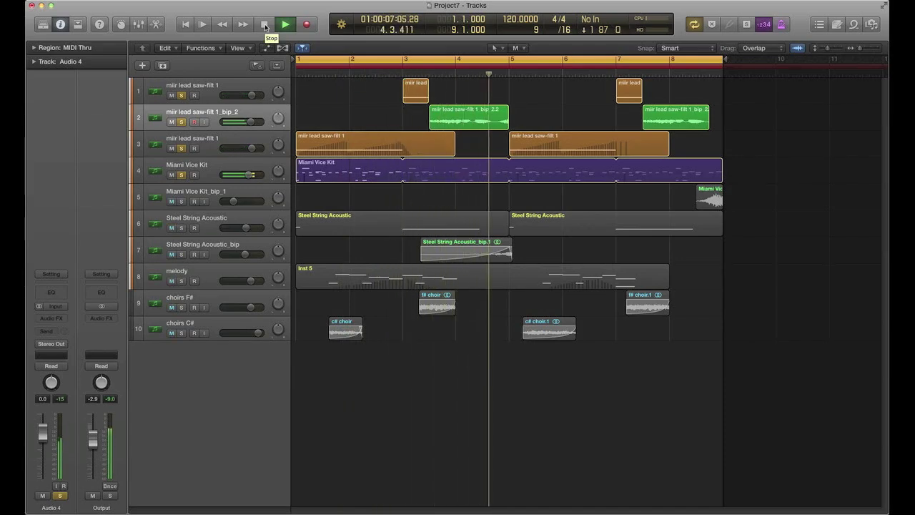
pyautogui.click(264, 26)
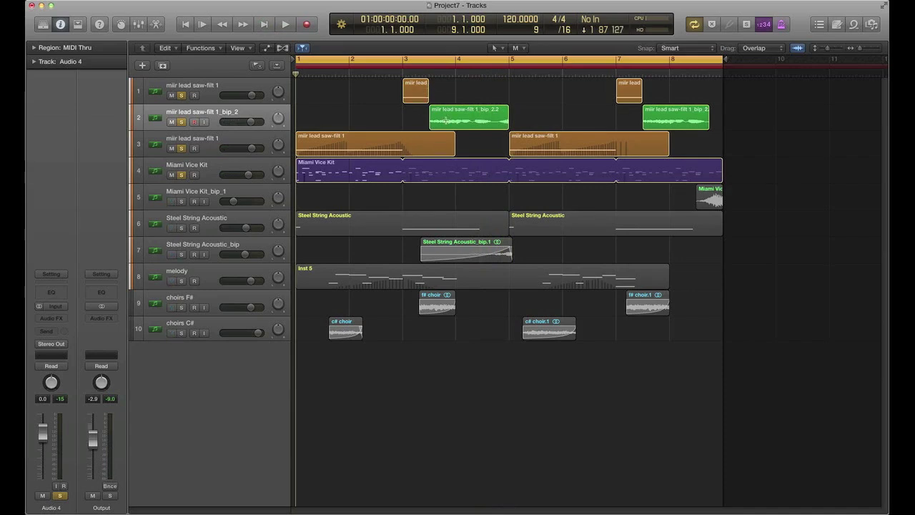
# Open track 3's lead region in the Piano Roll, then view the bip_2.2 audio region and track 1's short lead.
pyautogui.click(377, 139)
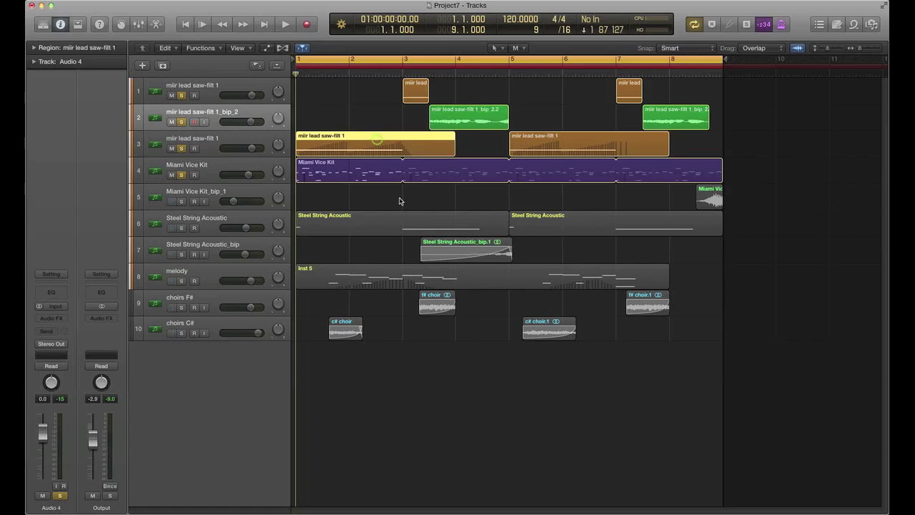
pyautogui.doubleClick(363, 138)
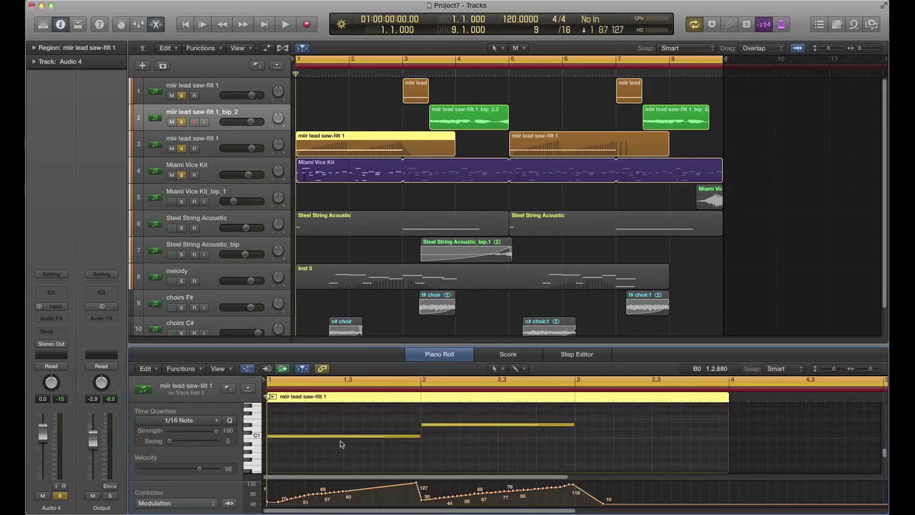
pyautogui.scroll(-1, 341, 439)
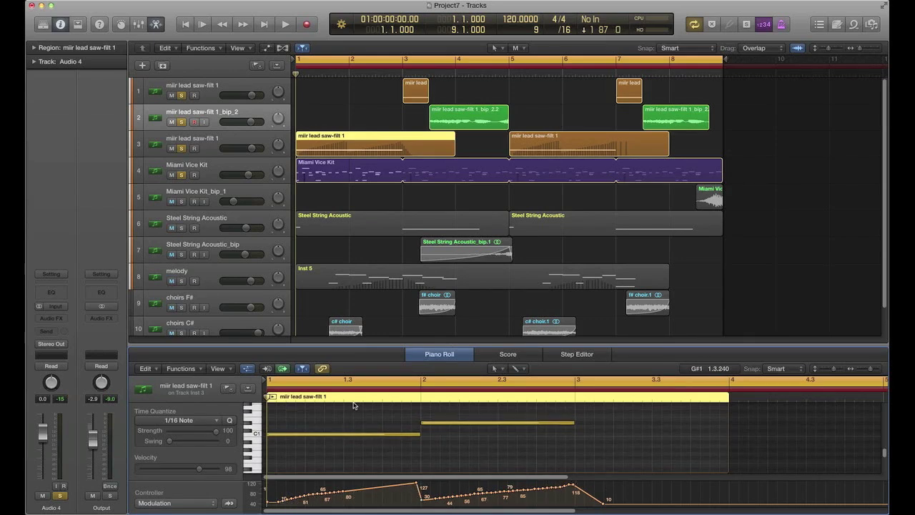
pyautogui.click(417, 84)
pyautogui.click(457, 113)
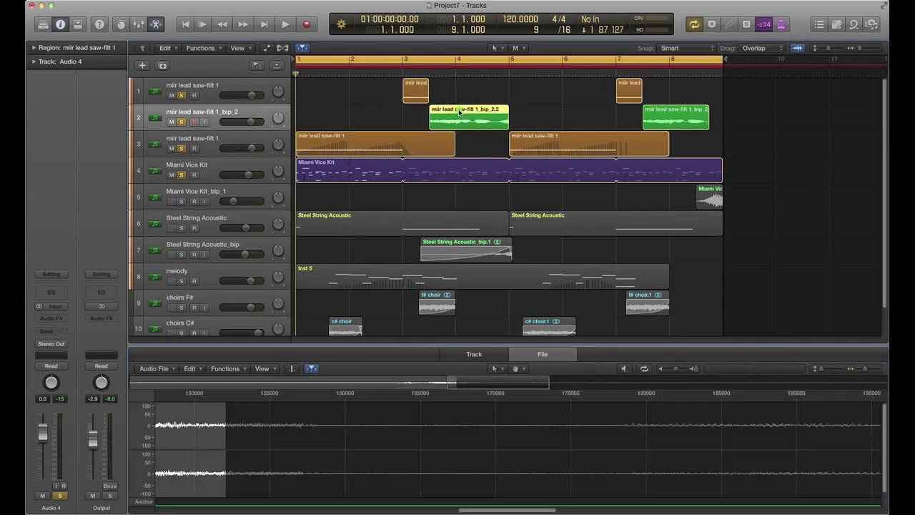
pyautogui.click(416, 85)
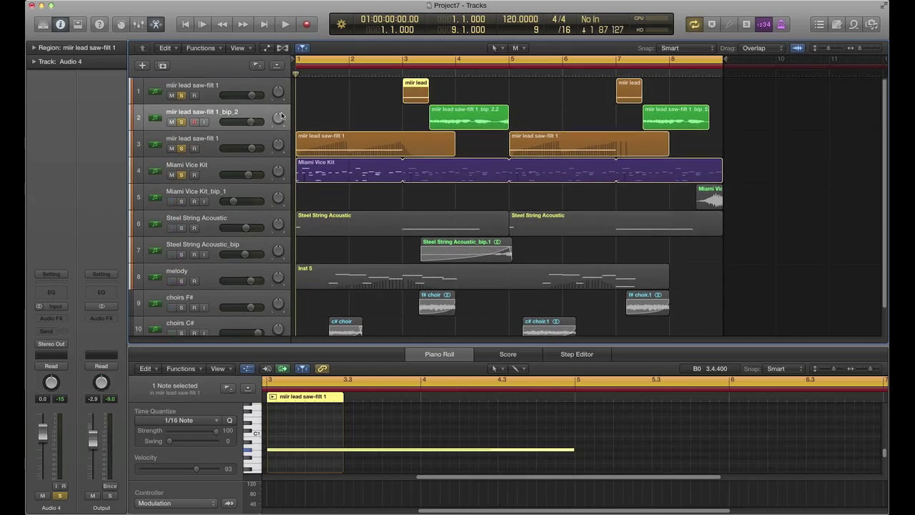
# Mute the first regions on the three lead tracks and create a new software instrument track, Inst 6.
pyautogui.keyDown('super'); pyautogui.click(472, 115); pyautogui.keyUp('super')
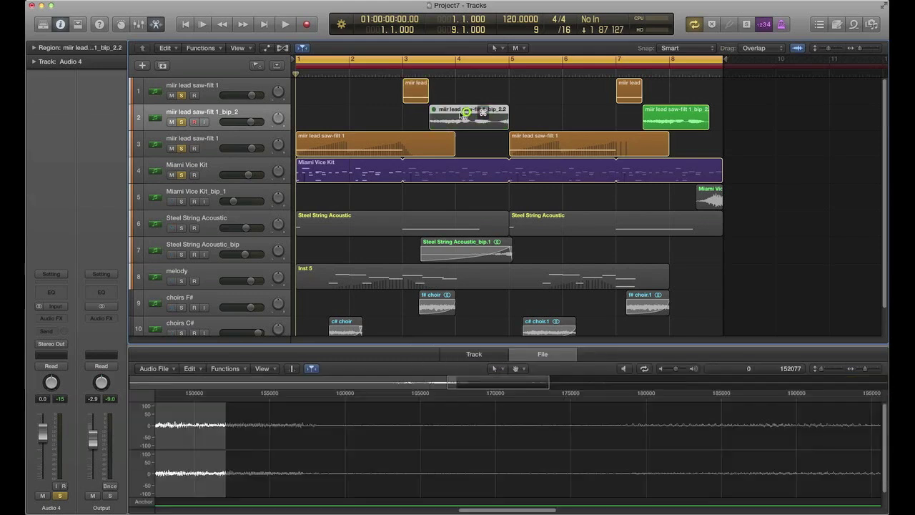
pyautogui.keyDown('super'); pyautogui.click(416, 87); pyautogui.keyUp('super')
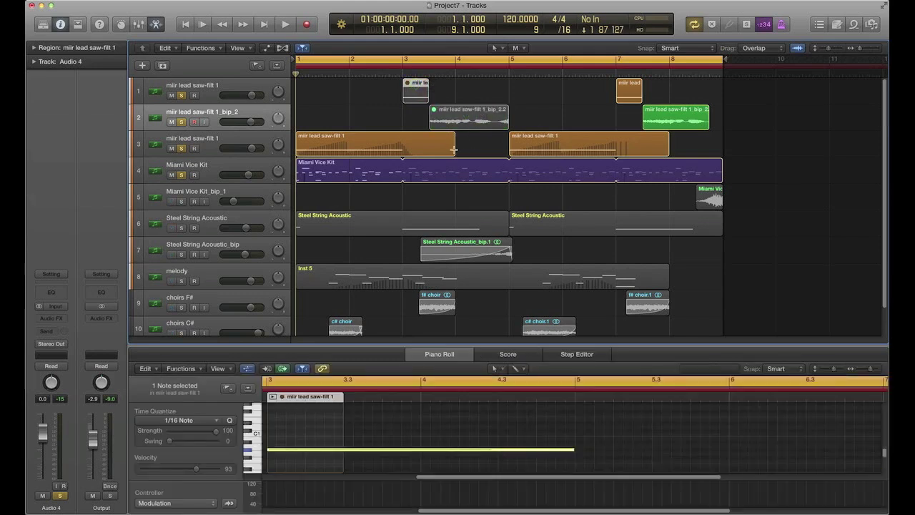
pyautogui.keyDown('super'); pyautogui.click(394, 142); pyautogui.keyUp('super')
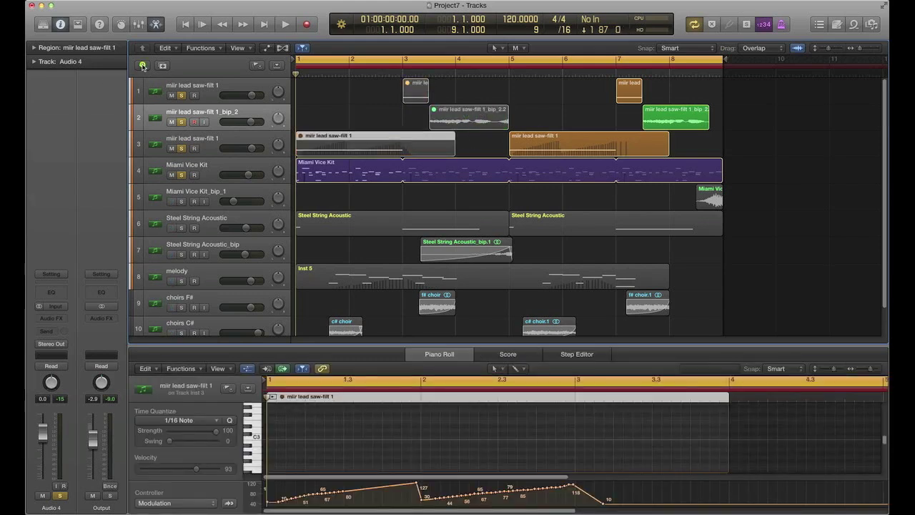
pyautogui.click(142, 65)
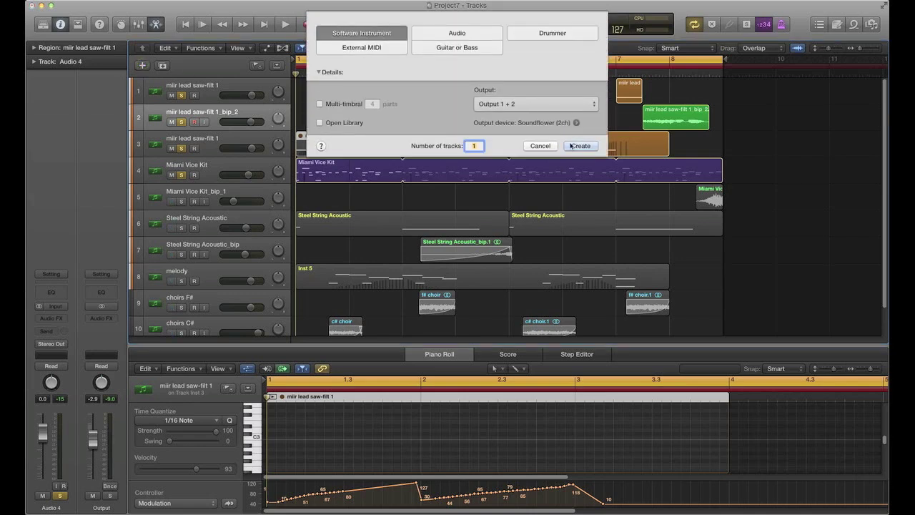
pyautogui.click(580, 146)
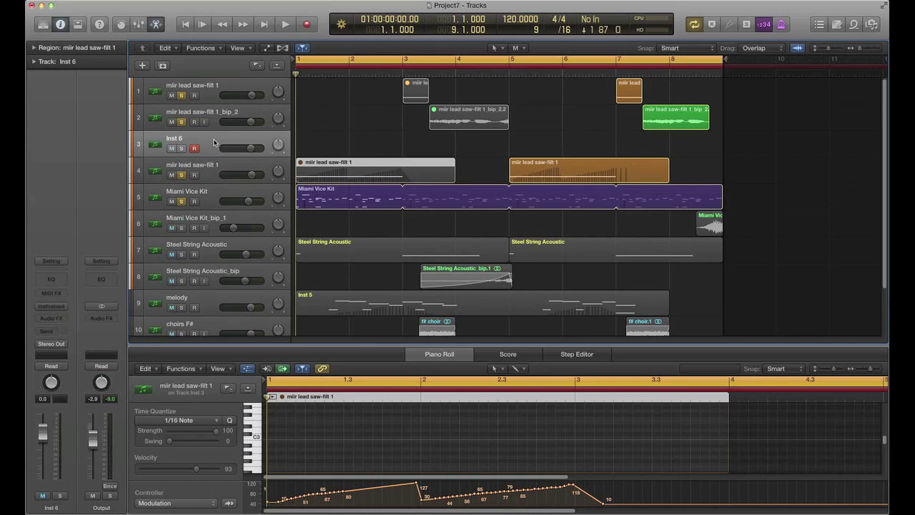
# Load Native Instruments Massive as Inst 6's instrument.
pyautogui.click(53, 308)
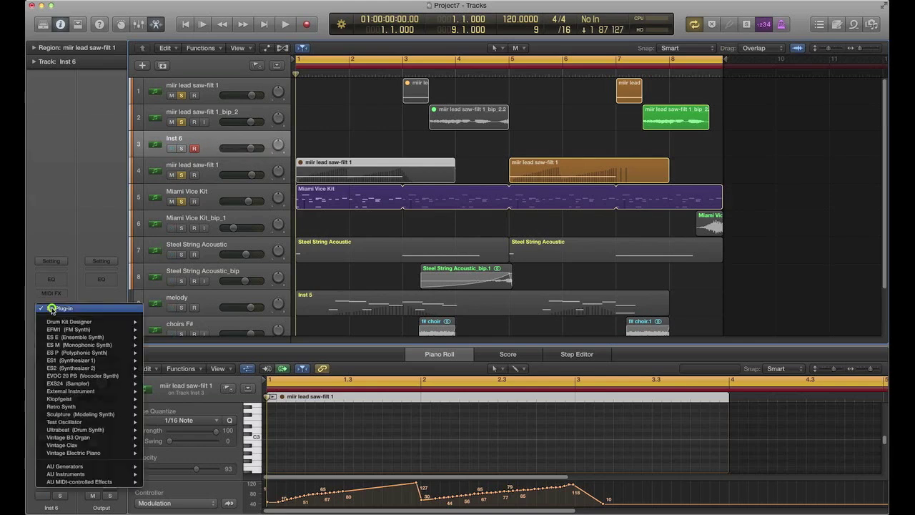
pyautogui.moveTo(90, 474)
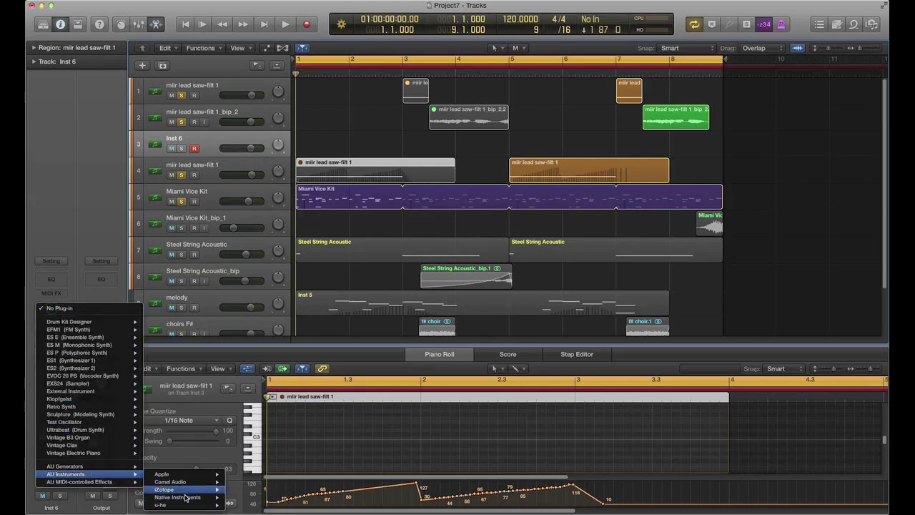
pyautogui.moveTo(199, 499)
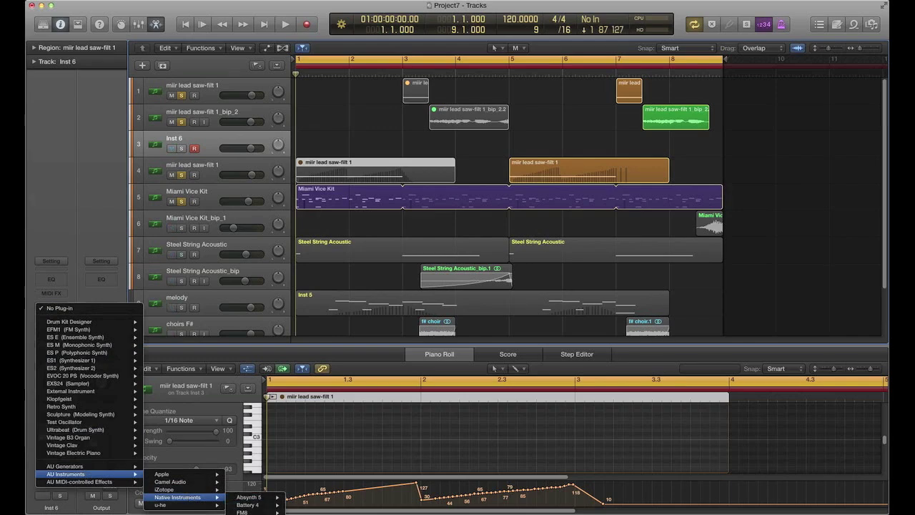
pyautogui.click(247, 509)
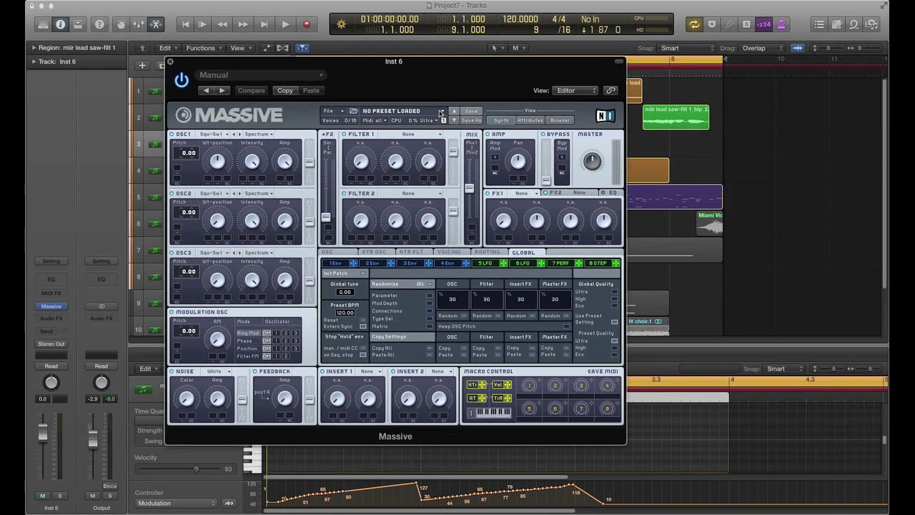
# Load the miir lead saw-filt 1 preset in Massive and move its window to reveal the tracks.
pyautogui.click(444, 112)
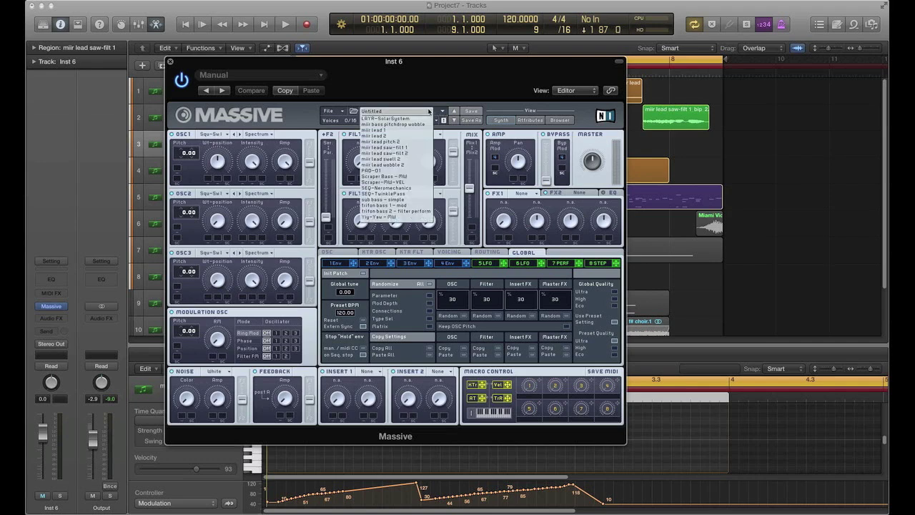
pyautogui.click(397, 147)
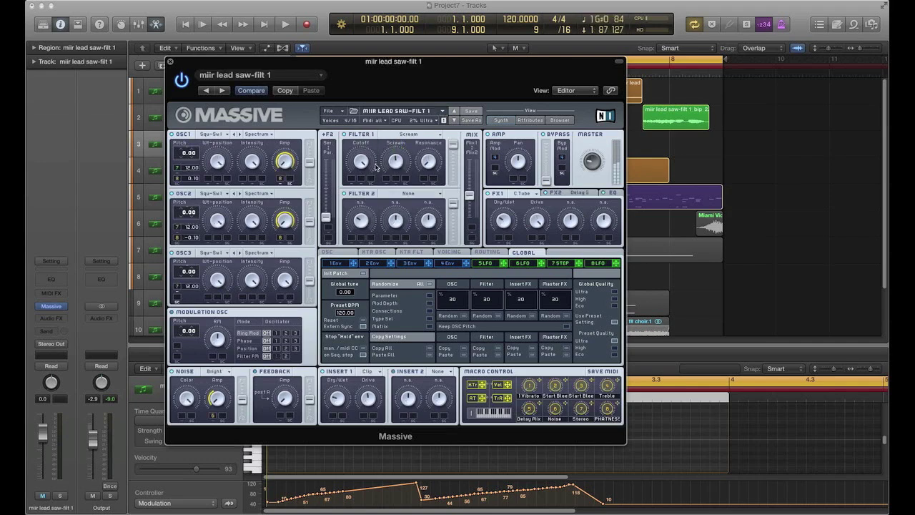
pyautogui.moveTo(331, 64); pyautogui.dragTo(516, 126)
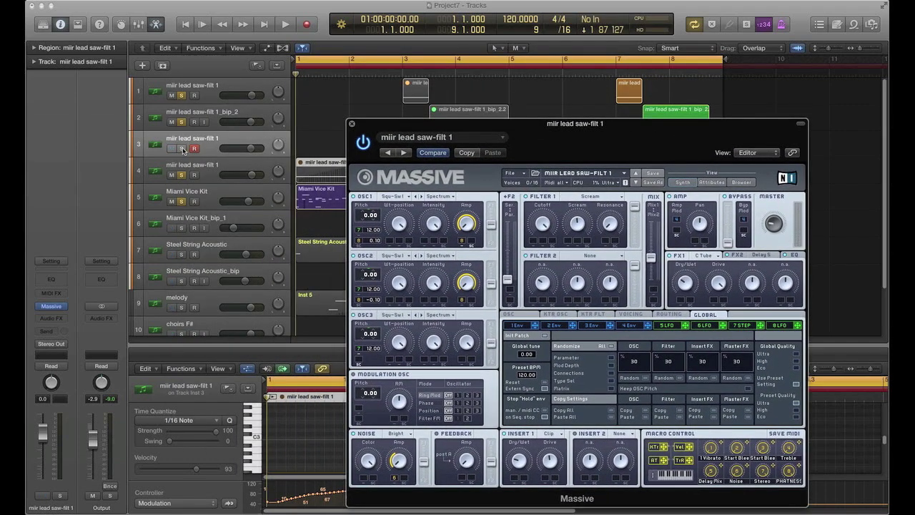
pyautogui.click(222, 134)
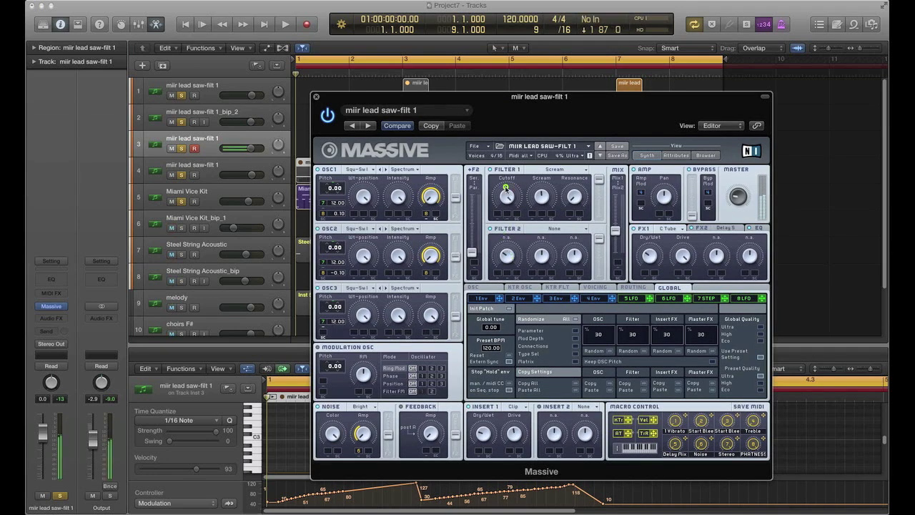
# Set Massive's Filter 1 to Lowpass 4, raise the F2 routing slider and toggle Filter 2's mix LED.
pyautogui.click(581, 171)
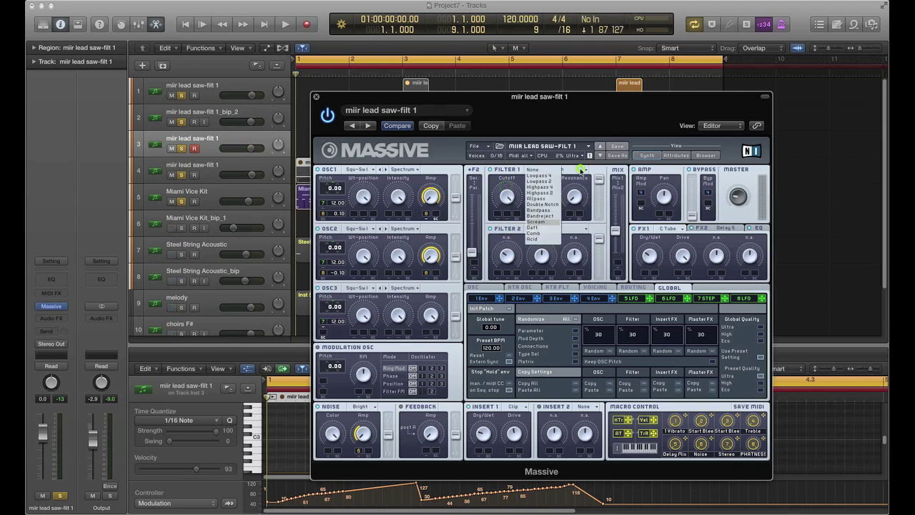
pyautogui.click(545, 175)
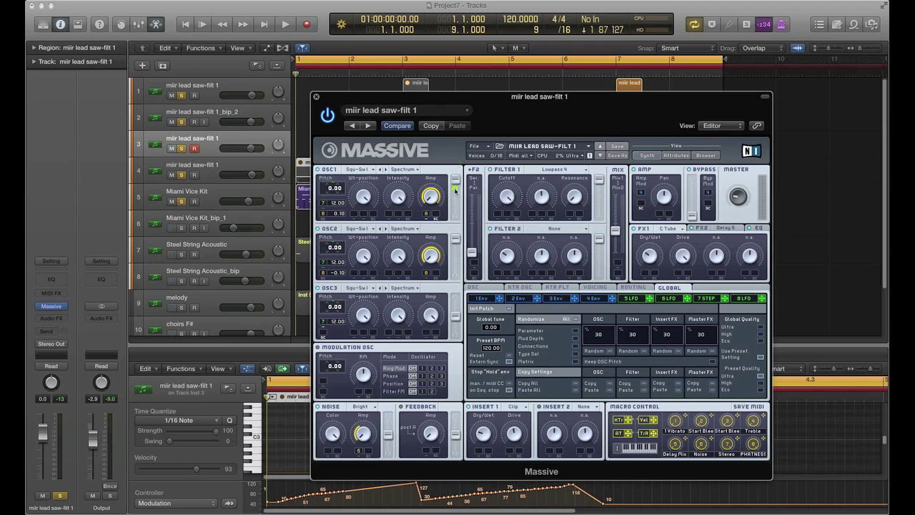
pyautogui.moveTo(474, 256); pyautogui.dragTo(472, 198)
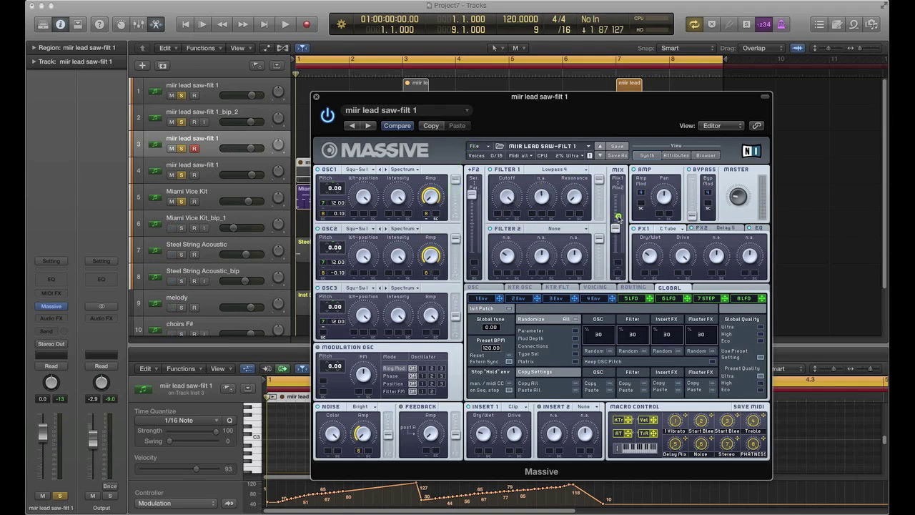
pyautogui.click(491, 229)
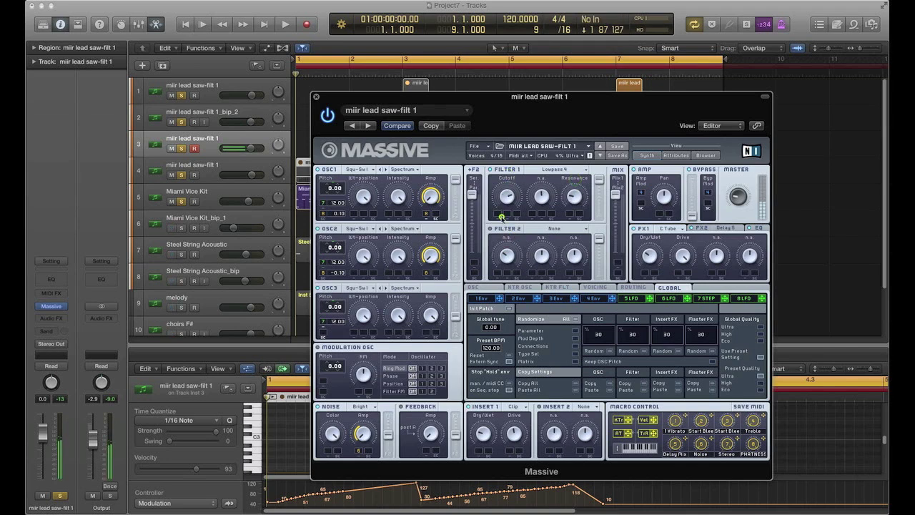
pyautogui.moveTo(540, 109); pyautogui.dragTo(407, 83)
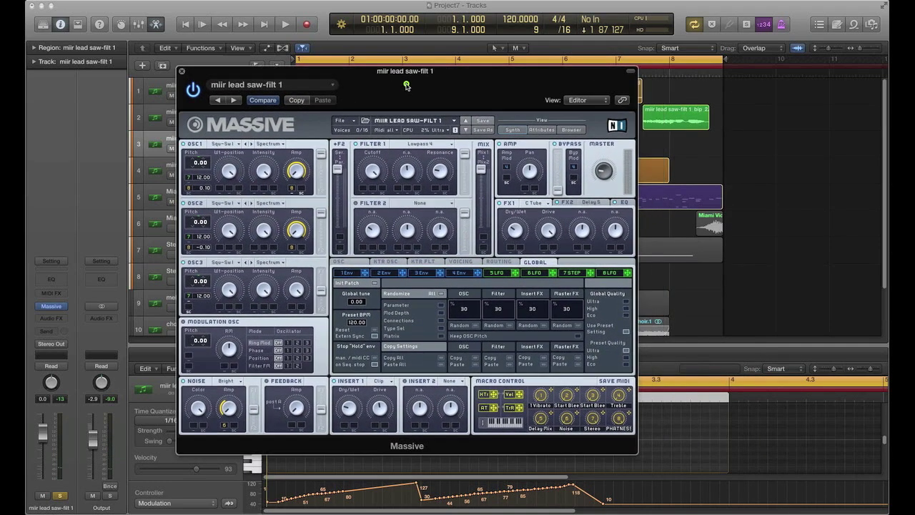
# Insert the Modulator MIDI effect on track 3 and place its window beside the Massive synth.
pyautogui.click(53, 294)
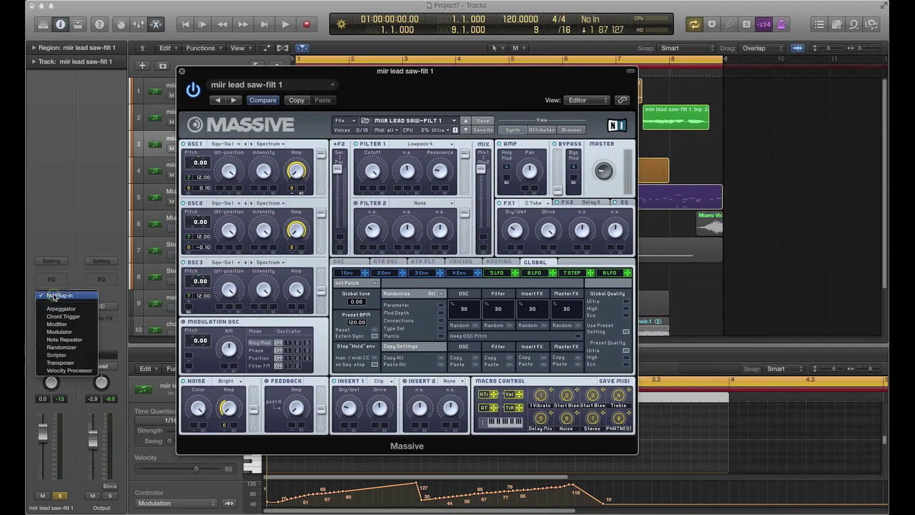
pyautogui.click(59, 331)
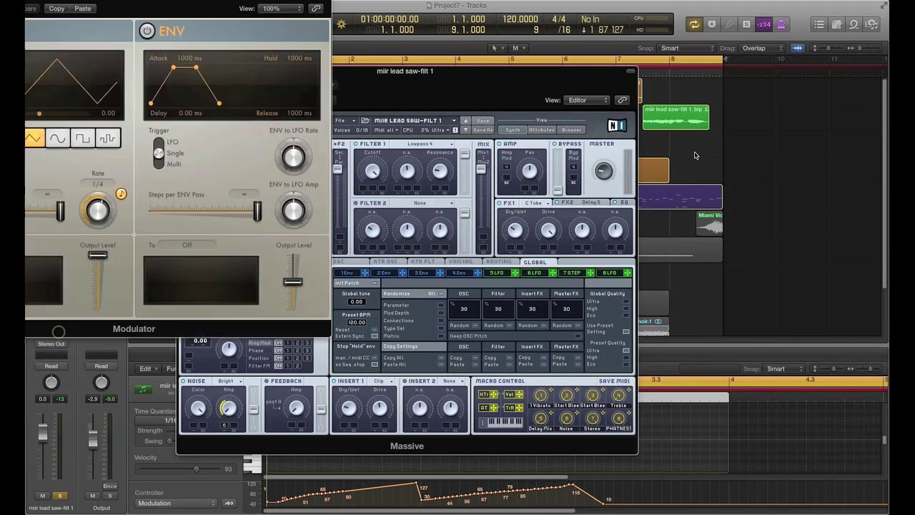
pyautogui.moveTo(116, 7); pyautogui.dragTo(594, 154)
pyautogui.moveTo(432, 85); pyautogui.dragTo(378, 76)
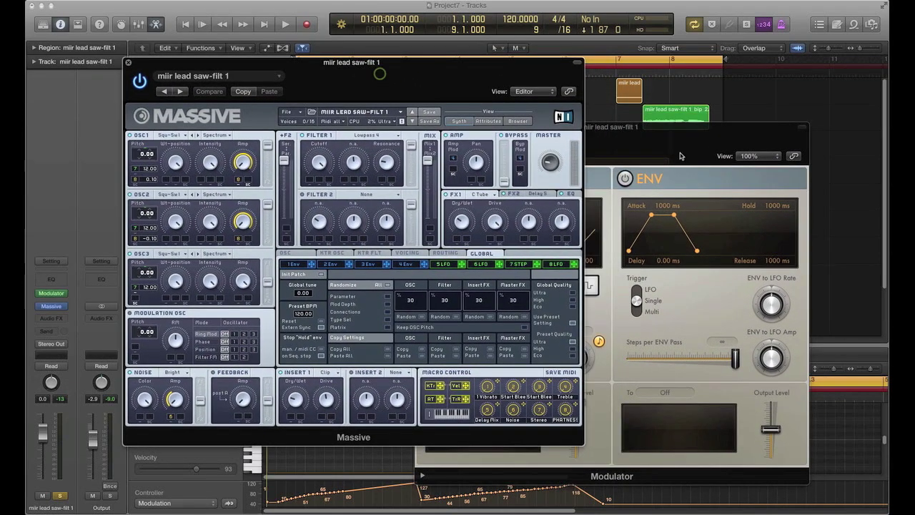
pyautogui.click(656, 141)
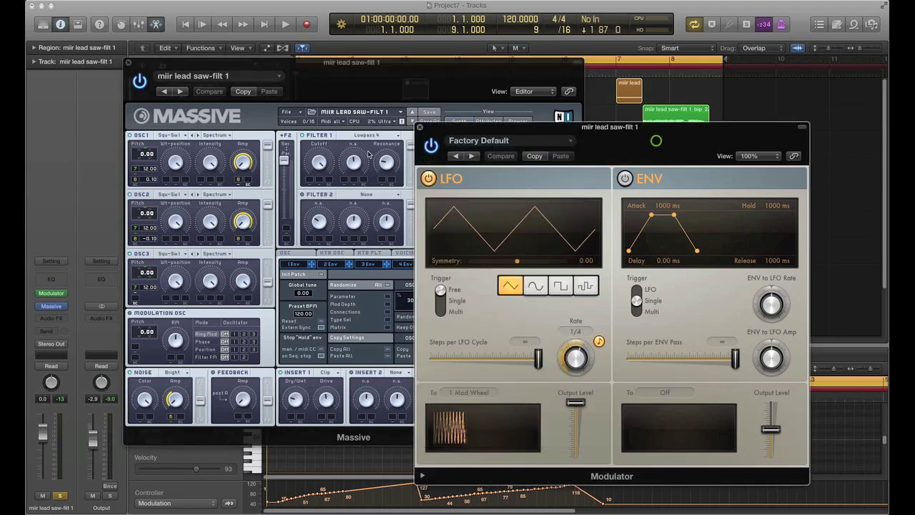
# Set the Modulator LFO to a sine wave with adjusted symmetry, Single trigger and 1/2 rate.
pyautogui.click(536, 287)
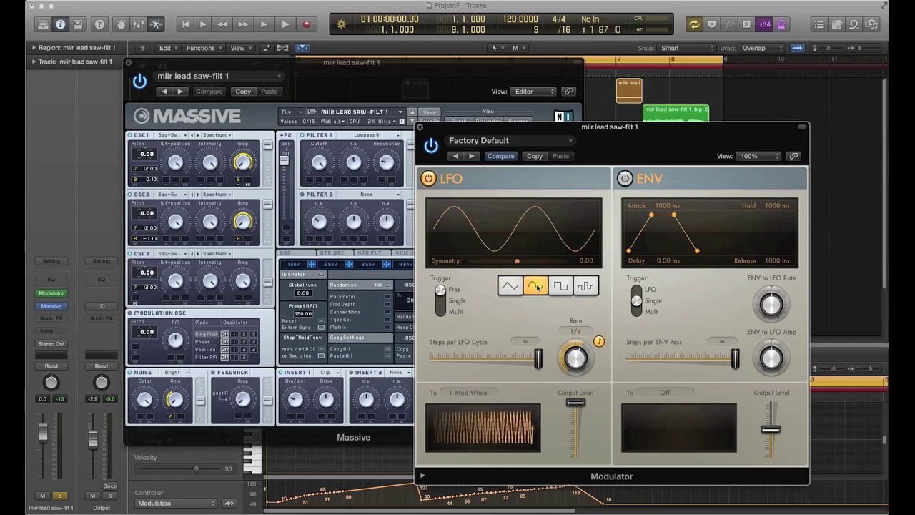
pyautogui.moveTo(517, 262)
pyautogui.mouseDown()
pyautogui.moveTo(474, 263)
pyautogui.moveTo(567, 263)
pyautogui.moveTo(520, 266)
pyautogui.mouseUp()
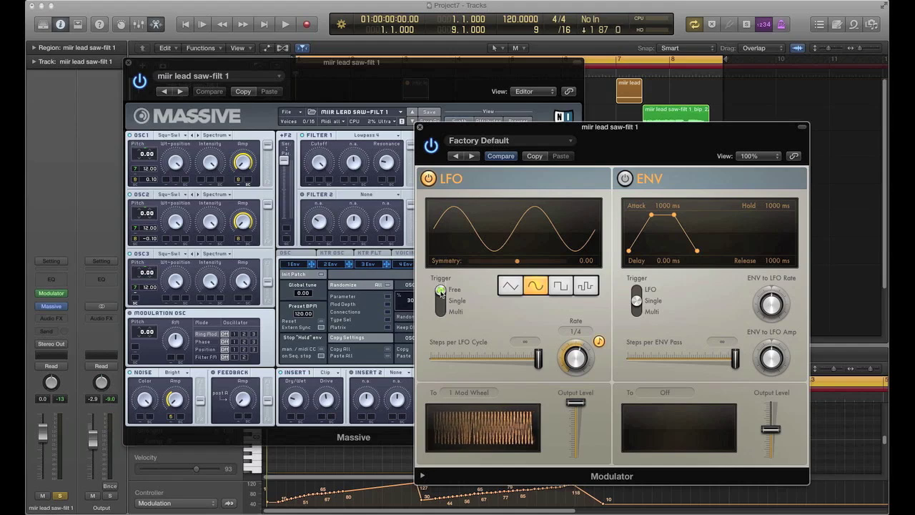
pyautogui.moveTo(440, 291); pyautogui.dragTo(441, 301)
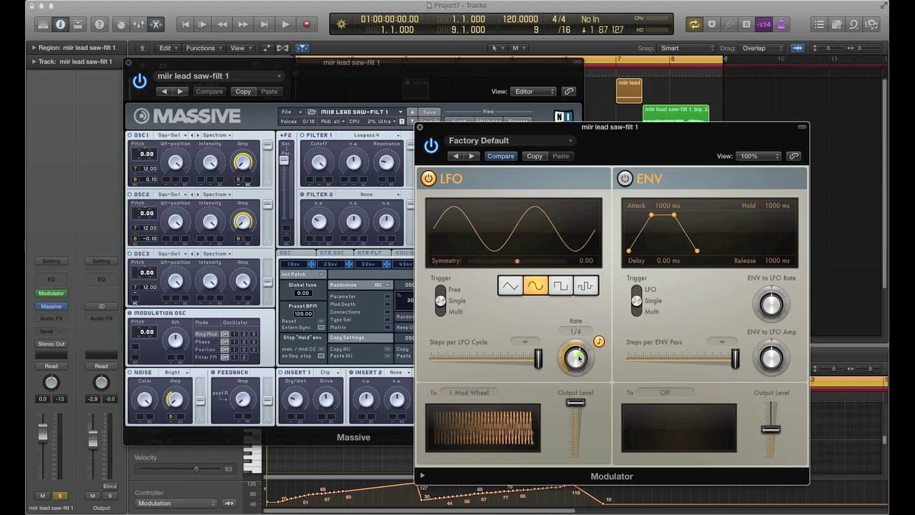
pyautogui.moveTo(580, 356); pyautogui.dragTo(579, 363)
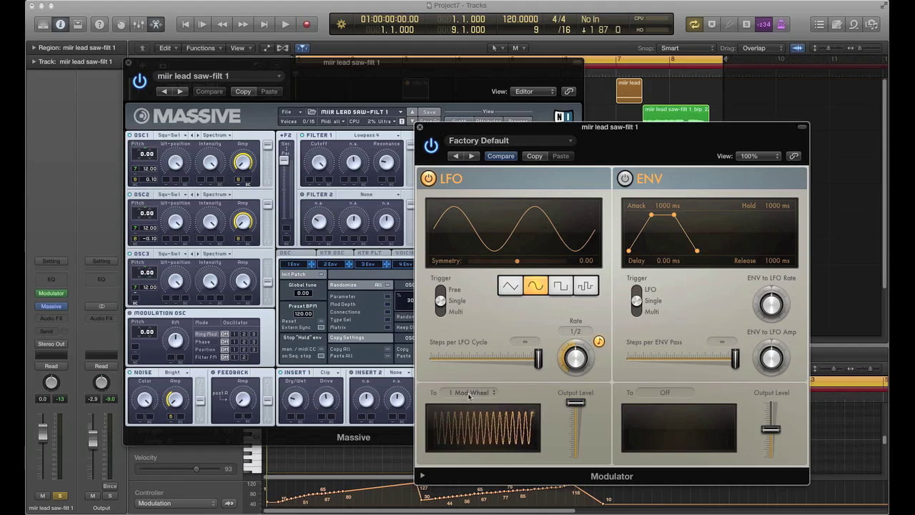
# Change the Modulator LFO's destination from Mod Wheel to MIDI controller 117.
pyautogui.click(469, 393)
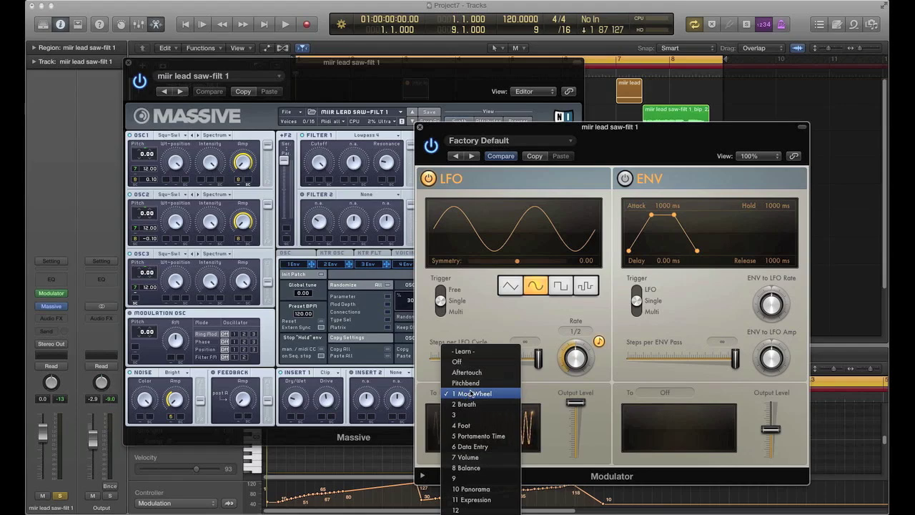
pyautogui.scroll(-10, 471, 393)
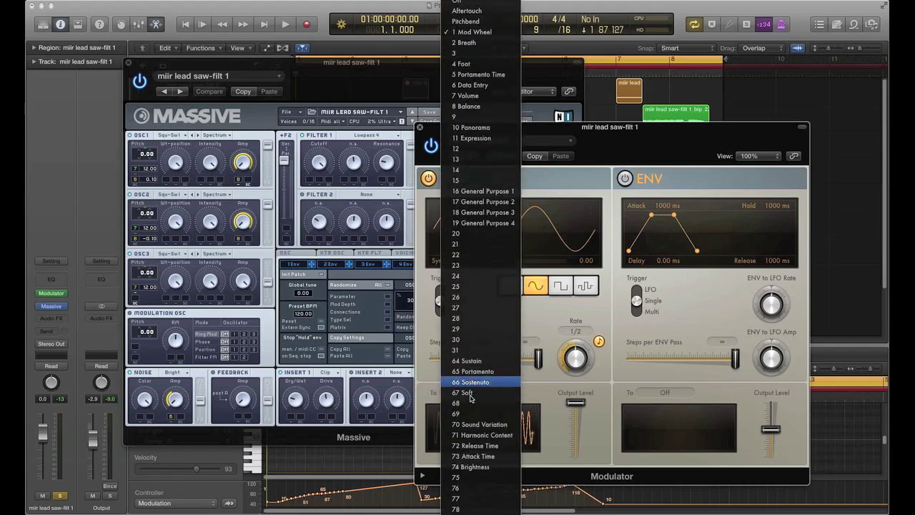
pyautogui.scroll(-8, 471, 395)
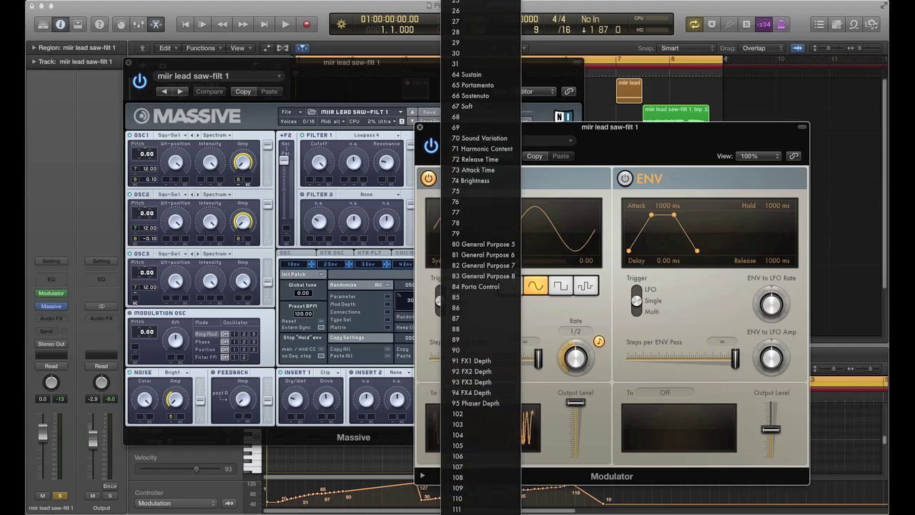
pyautogui.press('Return')
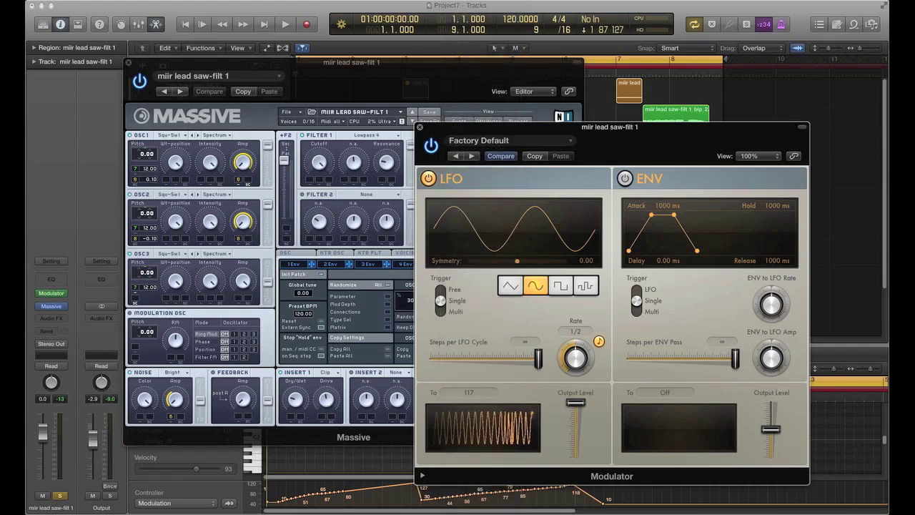
pyautogui.moveTo(584, 461)
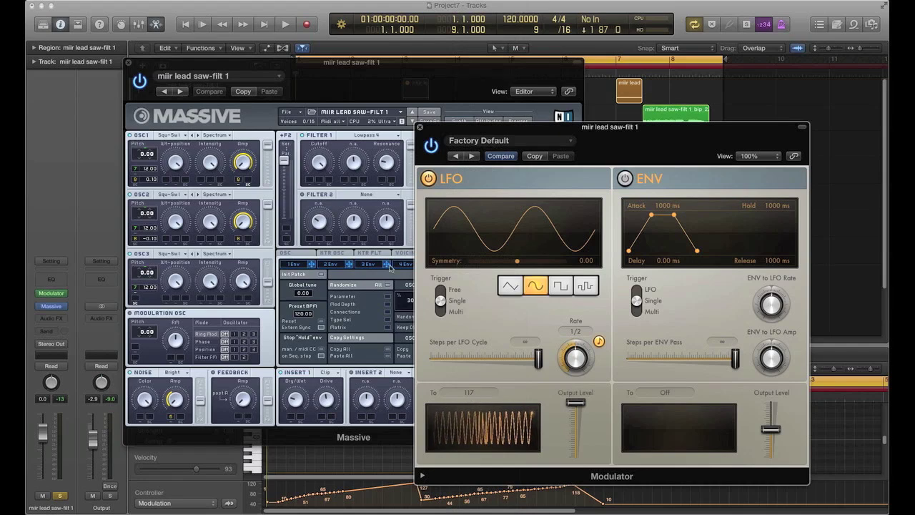
# MIDI-learn Massive's Filter 1 Cutoff knob to the Modulator's controller, then bring the Modulator forward.
pyautogui.click(319, 163)
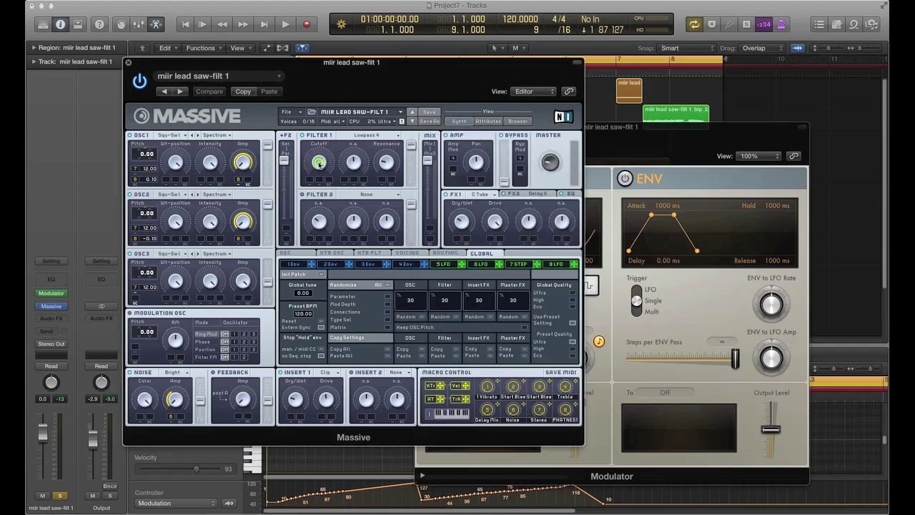
pyautogui.rightClick(319, 163)
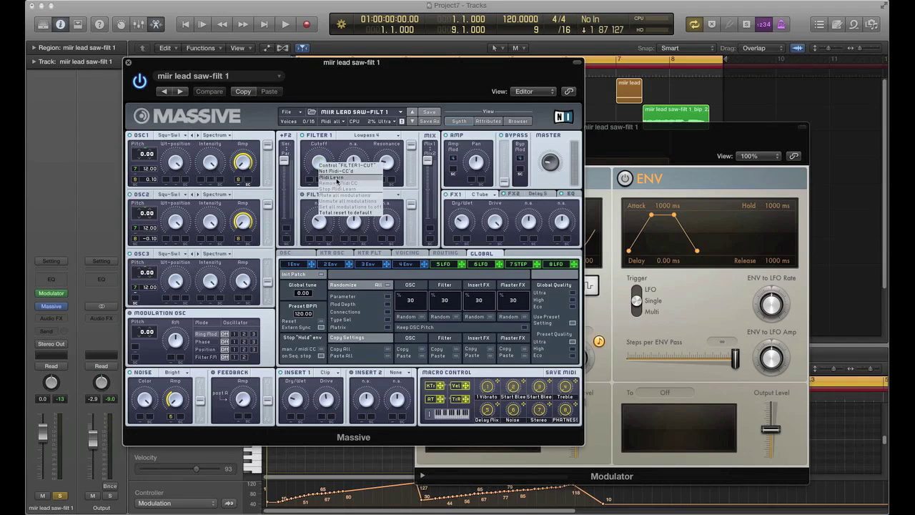
pyautogui.click(337, 178)
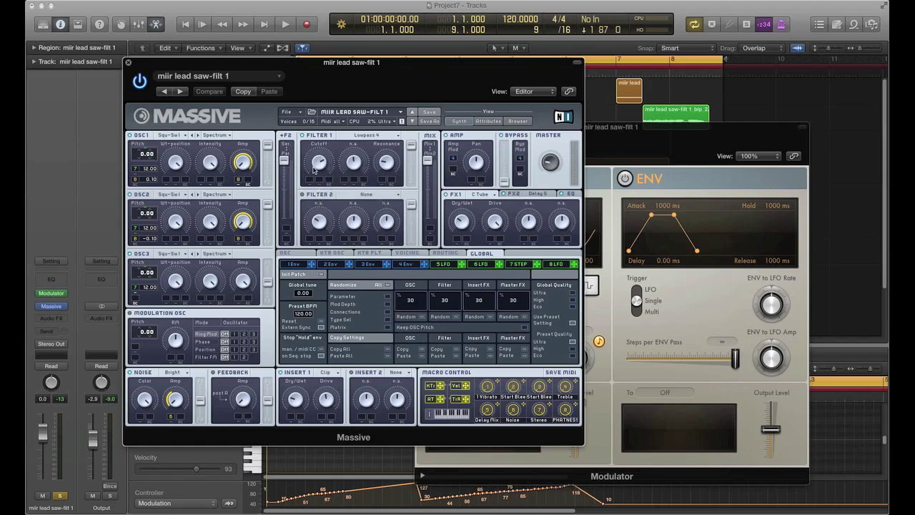
pyautogui.click(673, 135)
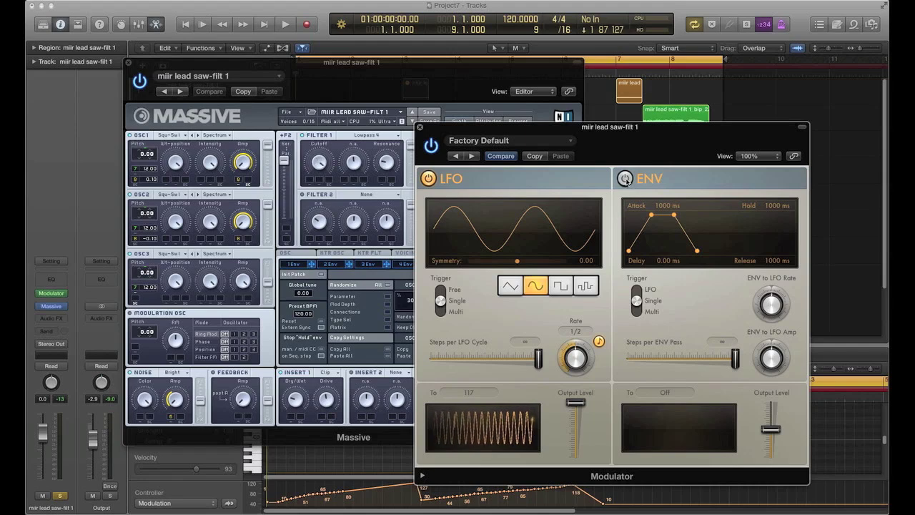
# Enable the Modulator envelope with ENV to LFO Rate at 100% and envelope output level at maximum.
pyautogui.click(624, 178)
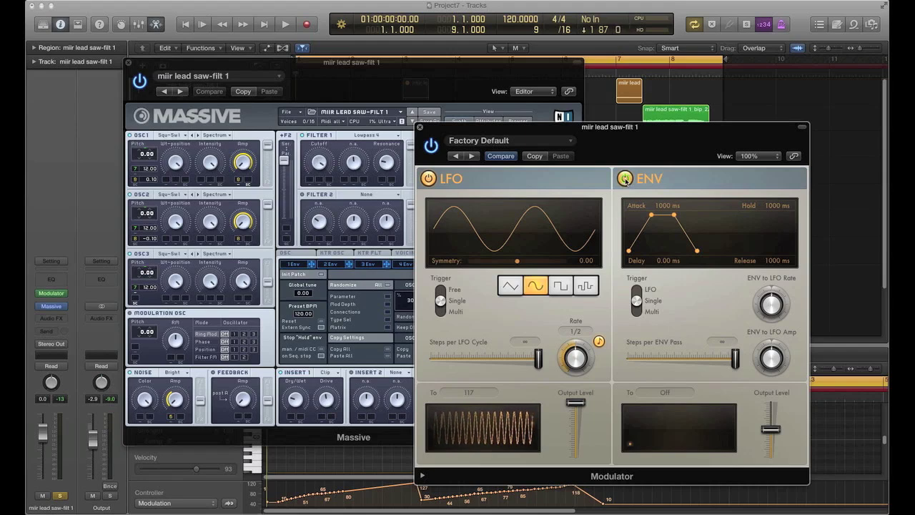
pyautogui.moveTo(771, 306)
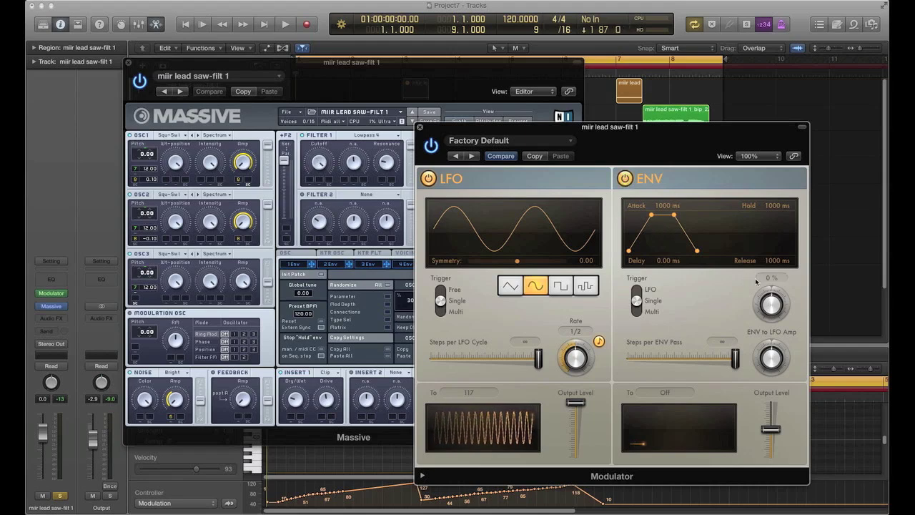
pyautogui.moveTo(771, 306); pyautogui.dragTo(769, 233)
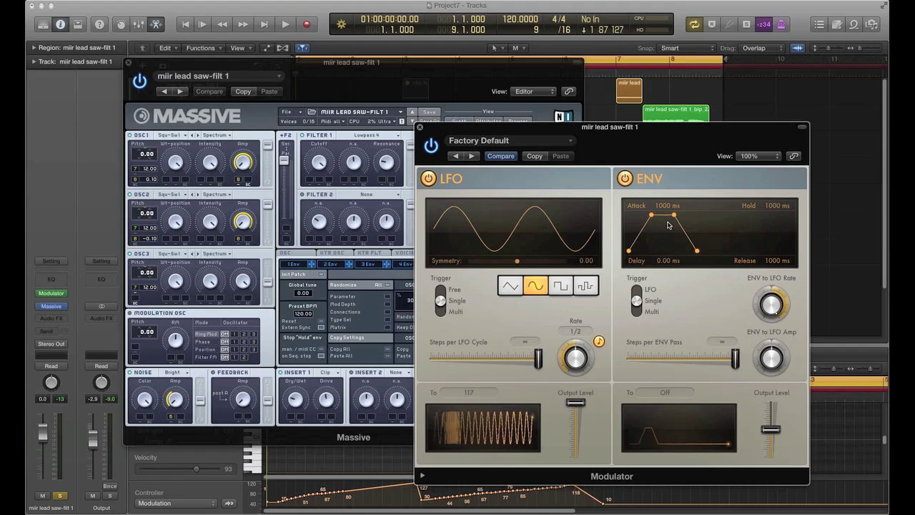
pyautogui.moveTo(769, 426); pyautogui.dragTo(771, 402)
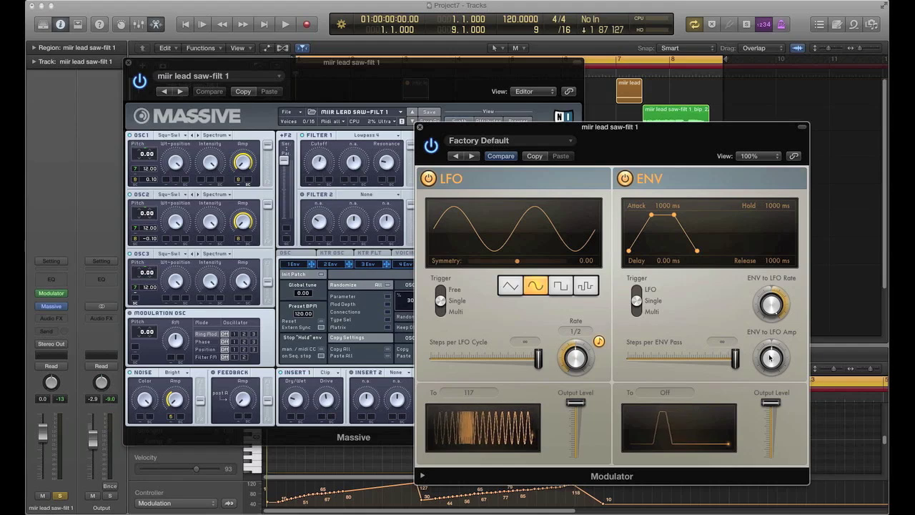
# Raise the Modulator's ENV to LFO Rate amount to 45% and play the lead.
pyautogui.moveTo(770, 358); pyautogui.dragTo(773, 326)
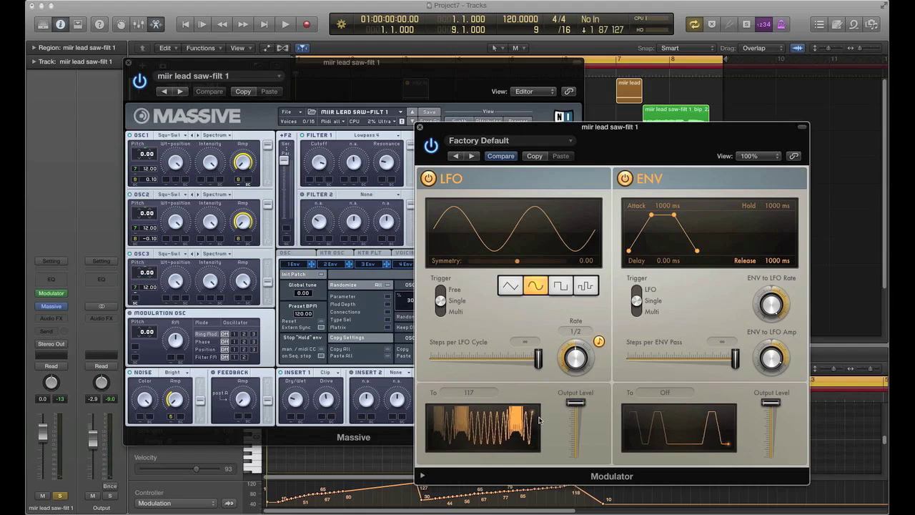
pyautogui.moveTo(773, 402)
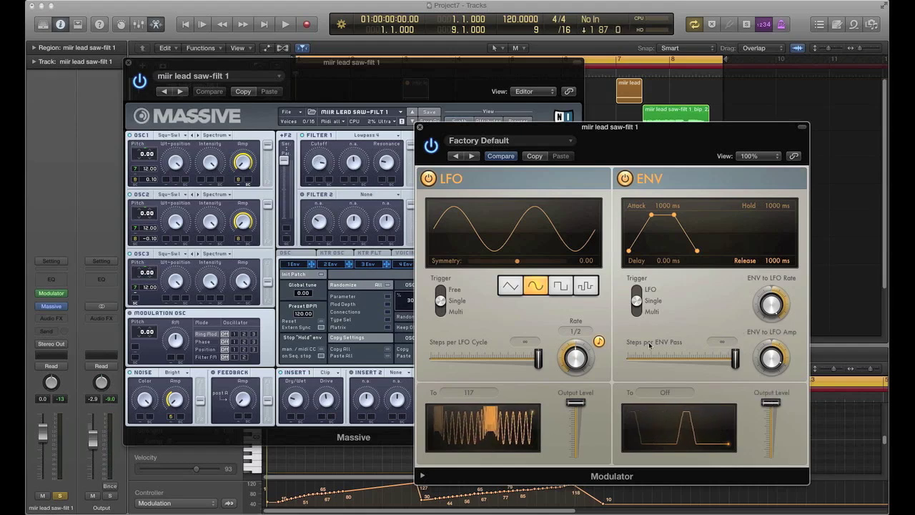
pyautogui.click(204, 27)
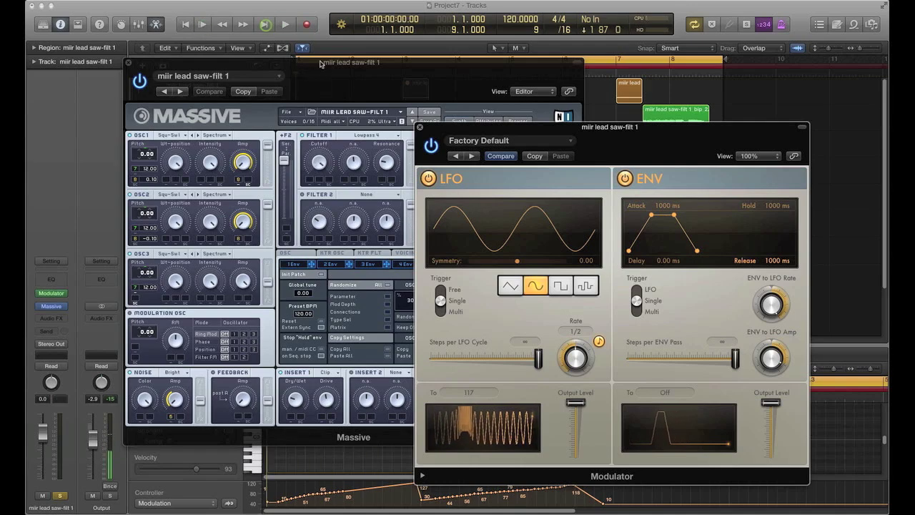
# Move the Massive and Modulator windows aside and create an empty MIDI region on track 3.
pyautogui.moveTo(320, 63); pyautogui.dragTo(371, 210)
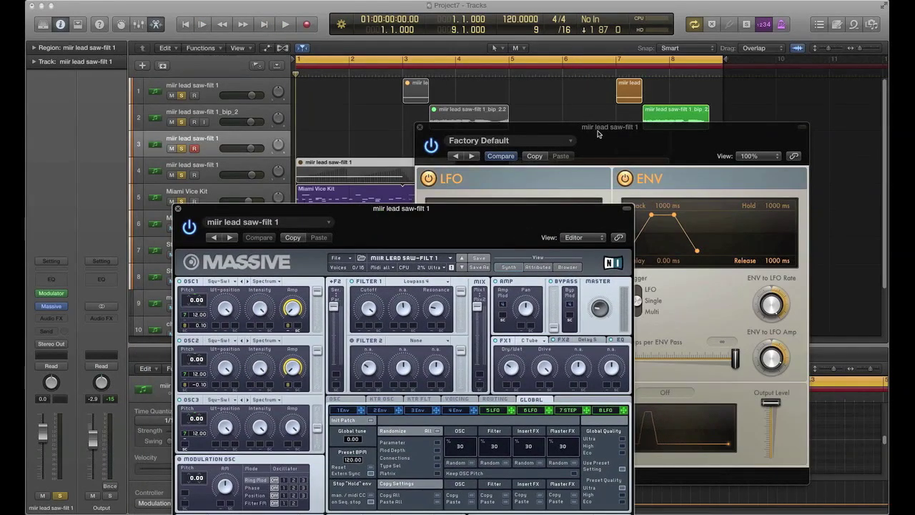
pyautogui.moveTo(598, 134); pyautogui.dragTo(618, 211)
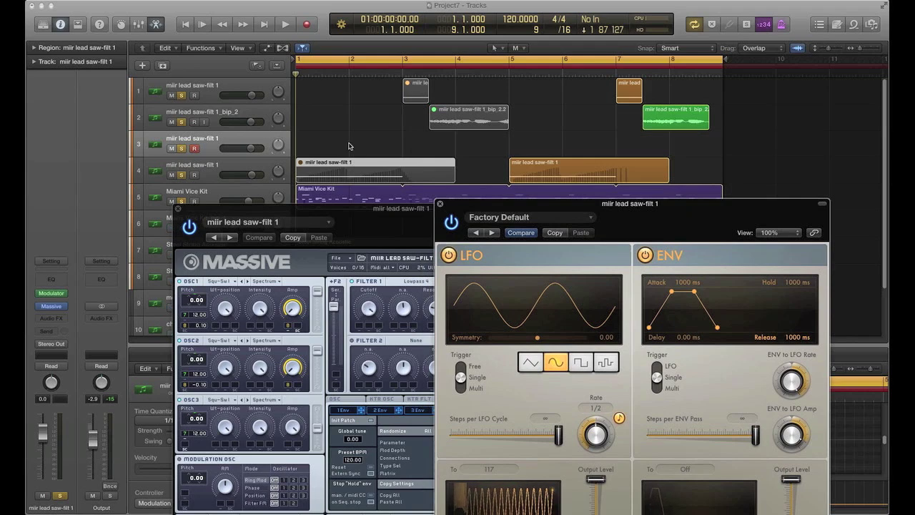
pyautogui.rightClick(301, 143)
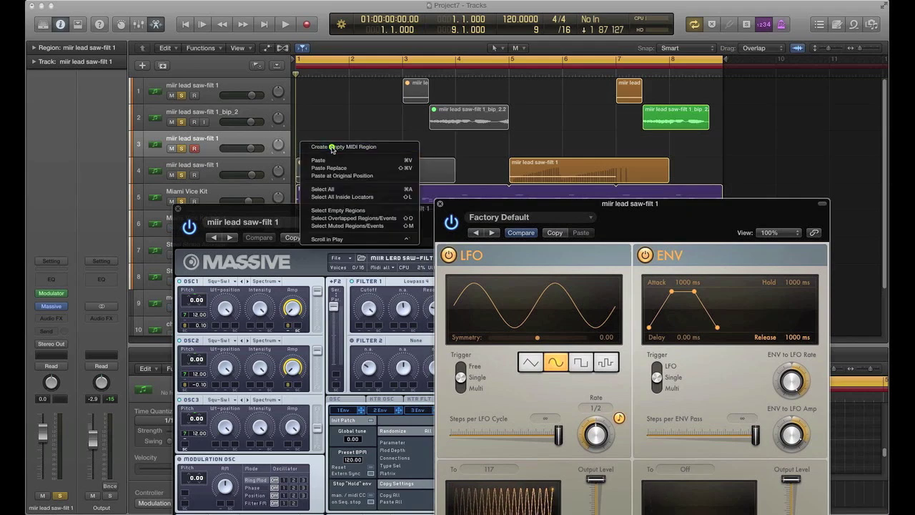
pyautogui.click(333, 148)
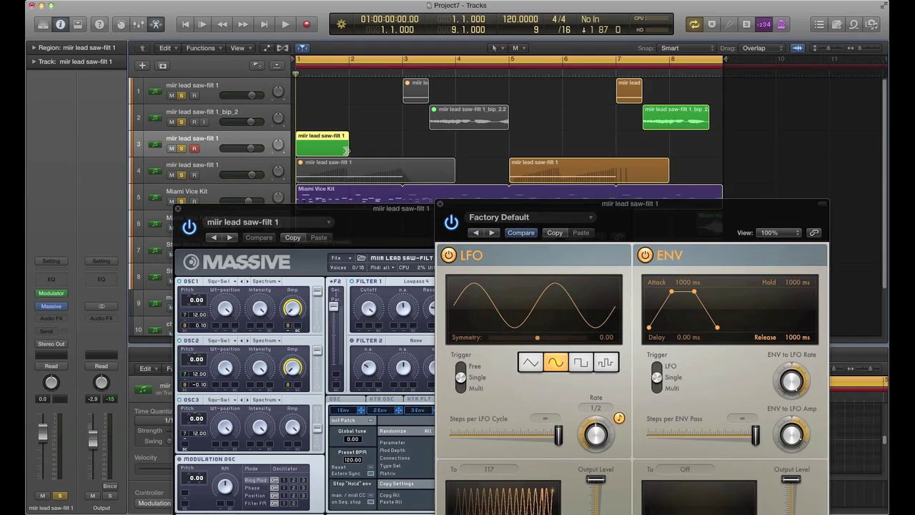
# Extend the new region and shorten the cycle range to end at bar 3, then close Massive.
pyautogui.moveTo(346, 150); pyautogui.dragTo(402, 150)
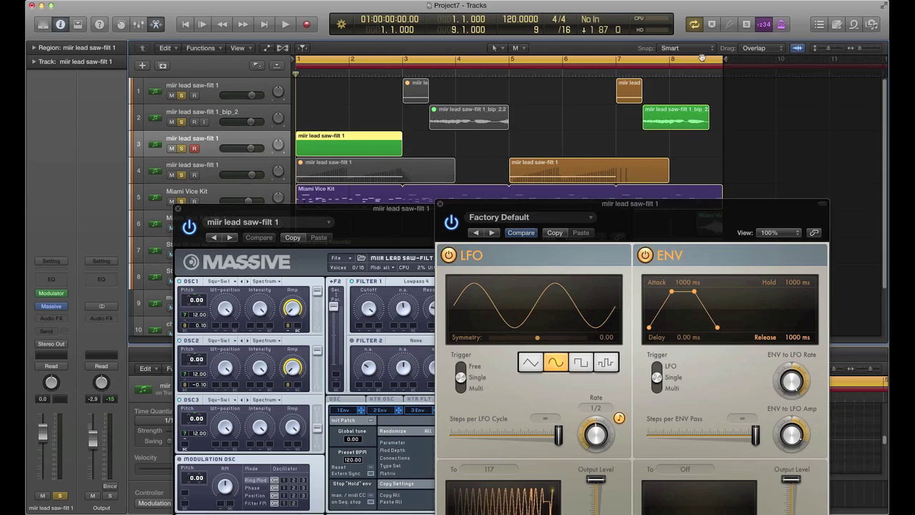
pyautogui.moveTo(703, 57); pyautogui.dragTo(404, 63)
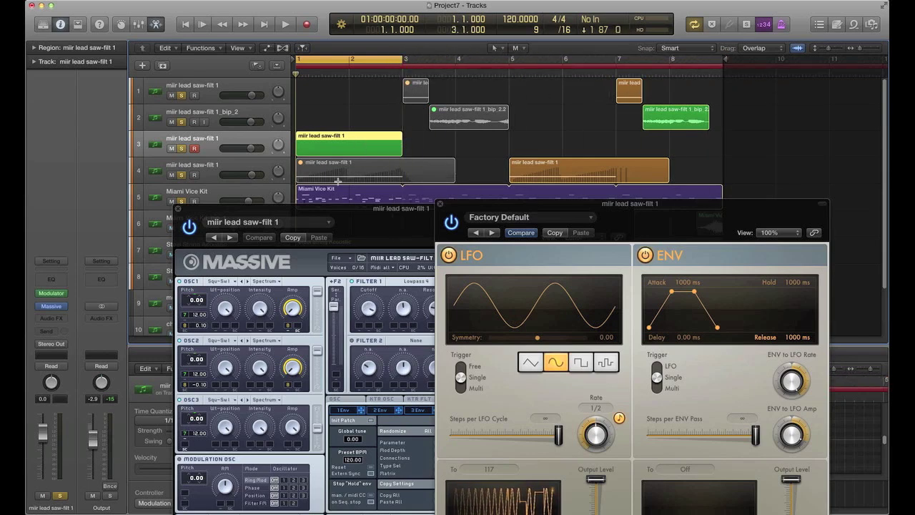
pyautogui.click(178, 208)
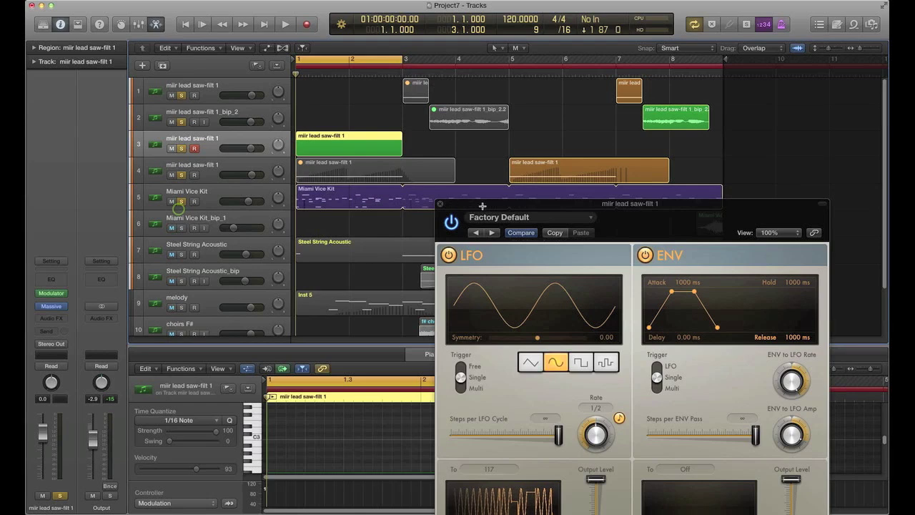
# Close the Modulator and pencil one low note spanning the whole region in the Piano Roll.
pyautogui.click(440, 205)
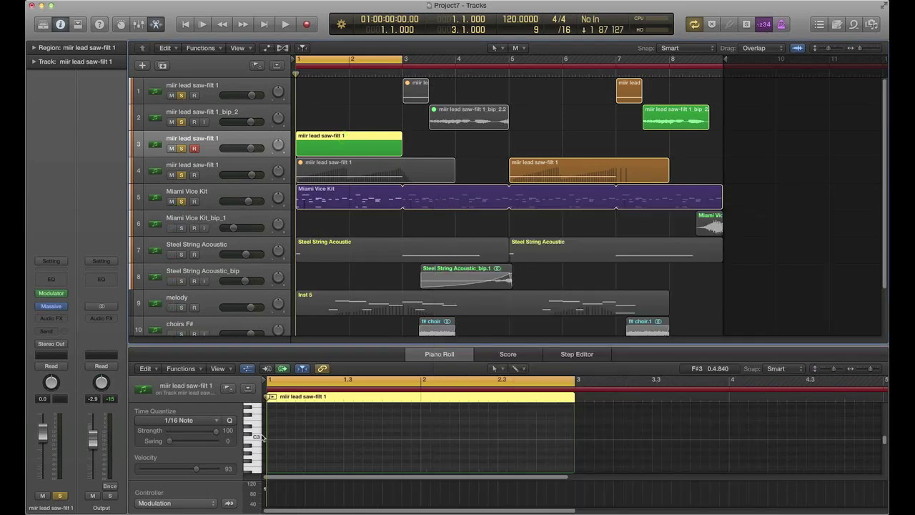
pyautogui.scroll(-8, 263, 437)
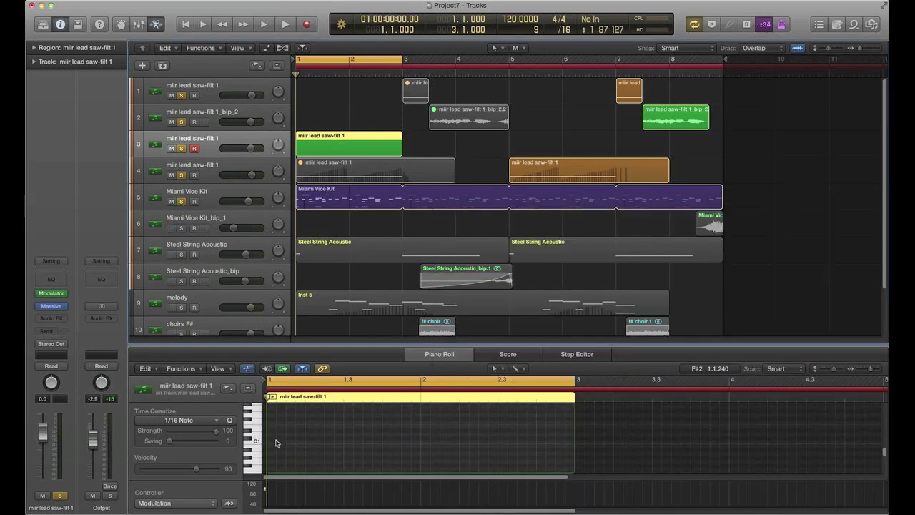
pyautogui.scroll(-3, 276, 444)
pyautogui.click(250, 433)
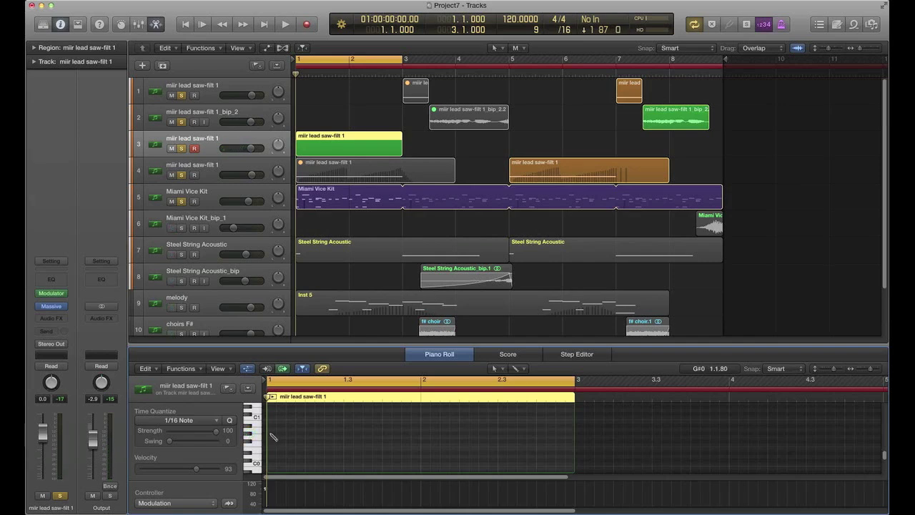
pyautogui.click(272, 433)
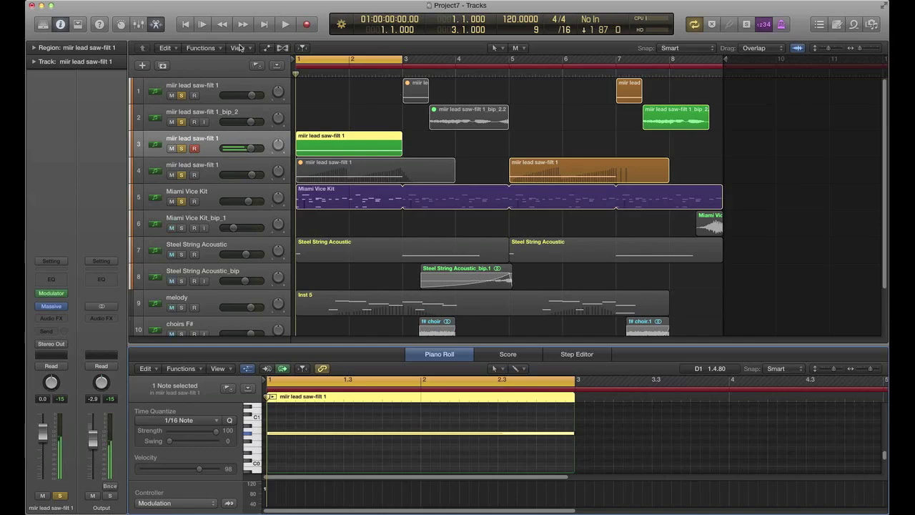
# Reopen the Modulator and Massive windows from the channel strip and move Massive up-left.
pyautogui.click(50, 293)
pyautogui.click(51, 306)
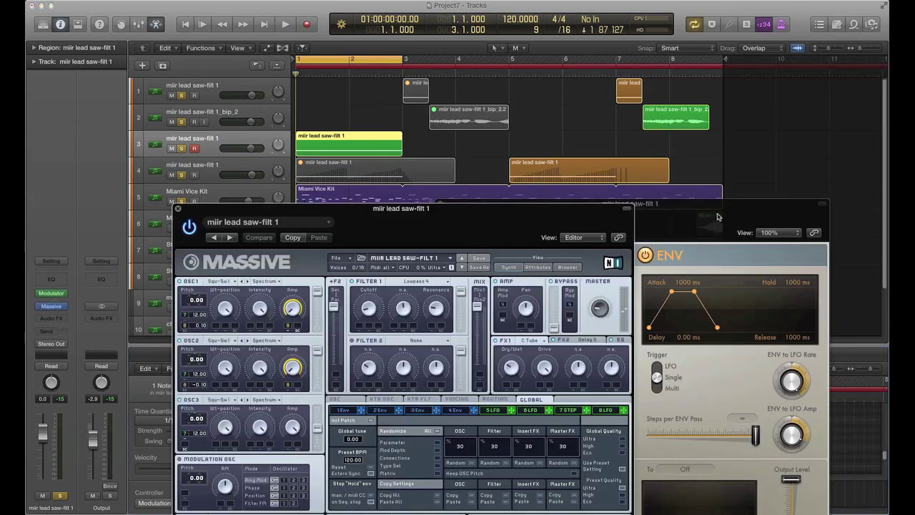
pyautogui.click(719, 216)
pyautogui.moveTo(386, 212); pyautogui.dragTo(323, 101)
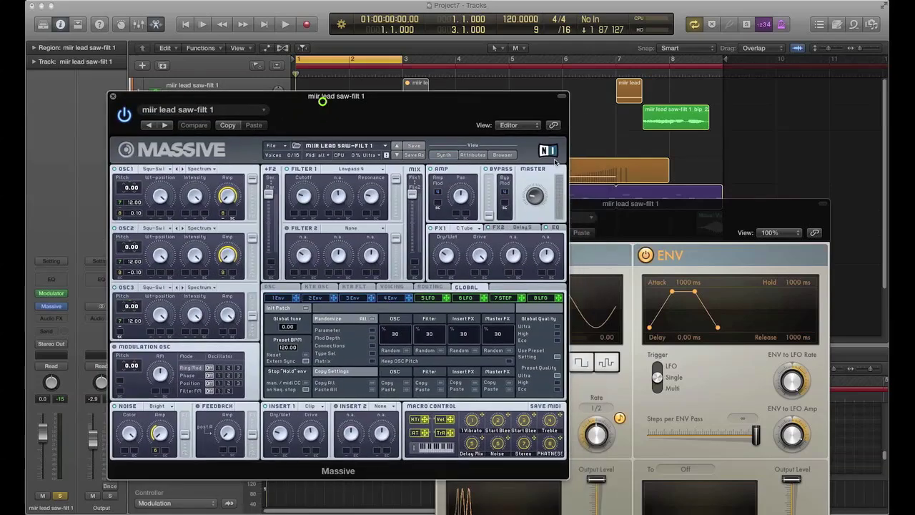
# Move the Modulator window to the upper right and play the region to hear the filter modulation.
pyautogui.moveTo(696, 209); pyautogui.dragTo(715, 156)
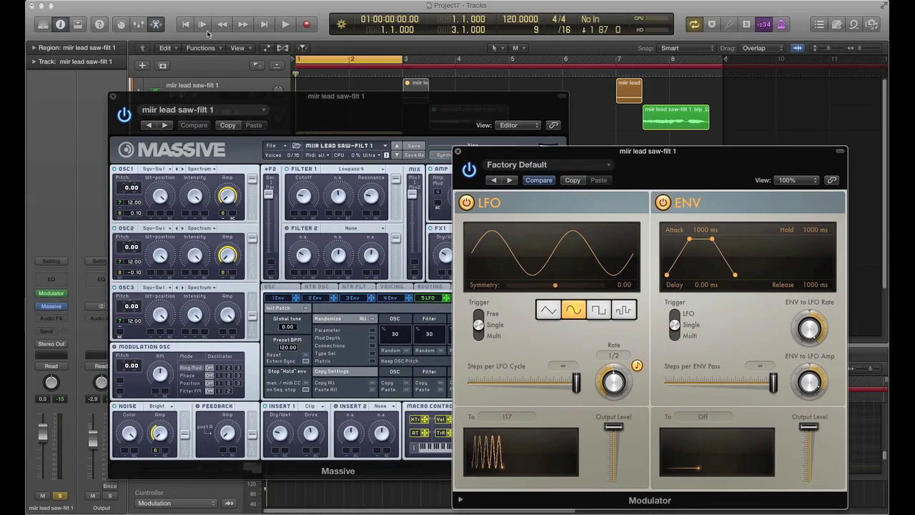
pyautogui.click(285, 24)
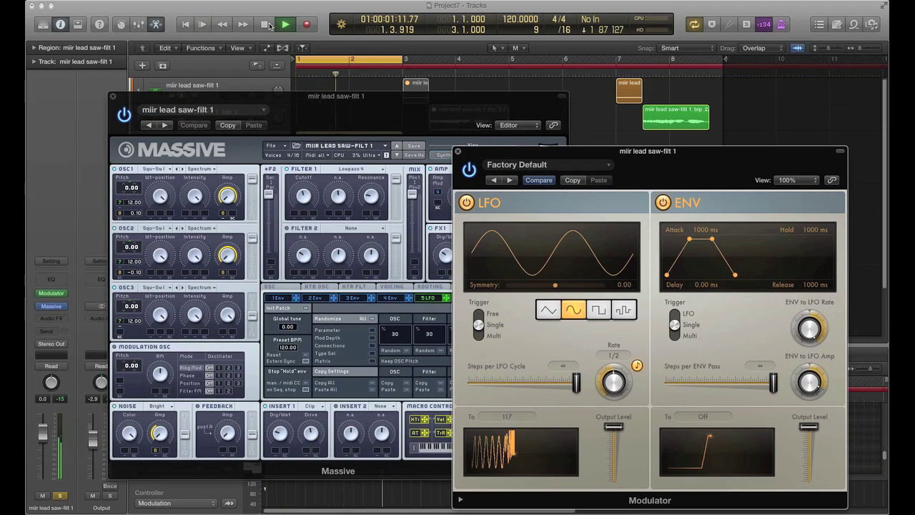
pyautogui.click(269, 26)
pyautogui.click(269, 25)
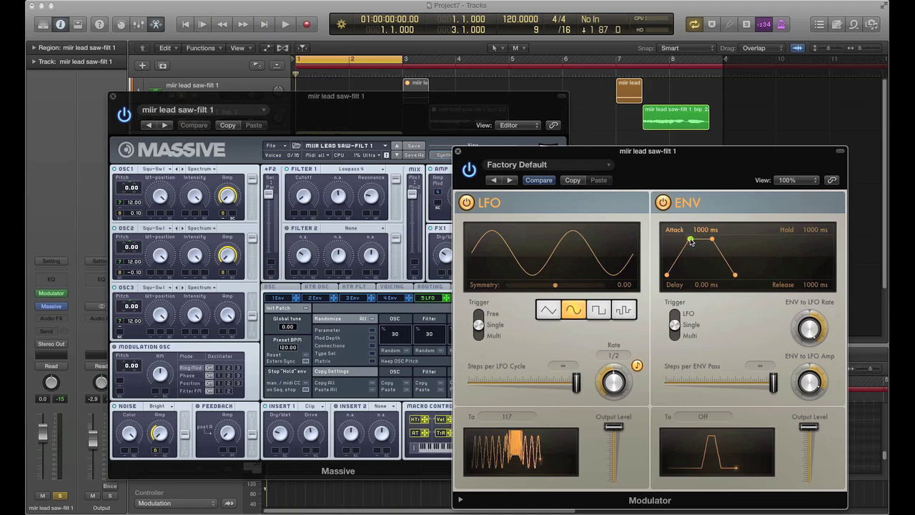
# Set the envelope attack to 1300 ms and tune the hold to about 280 ms, auditioning the result.
pyautogui.moveTo(692, 241); pyautogui.dragTo(693, 241)
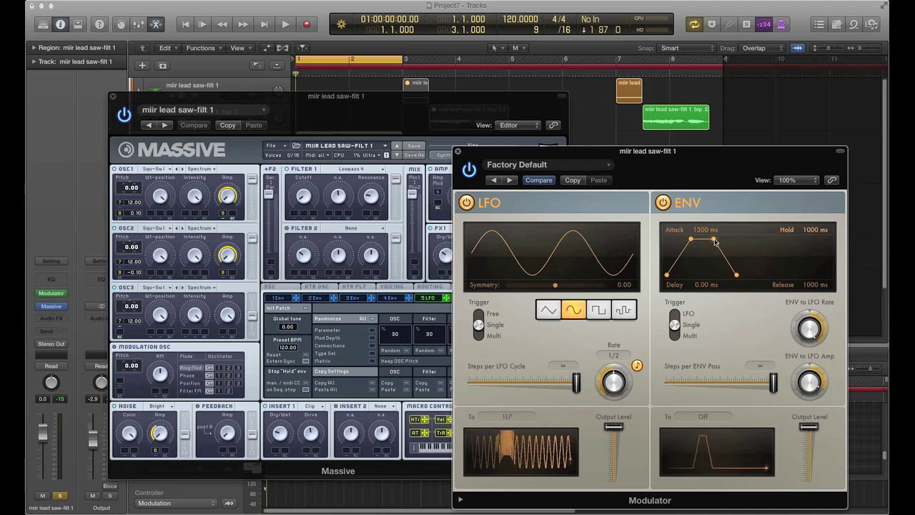
pyautogui.moveTo(716, 241); pyautogui.dragTo(706, 243)
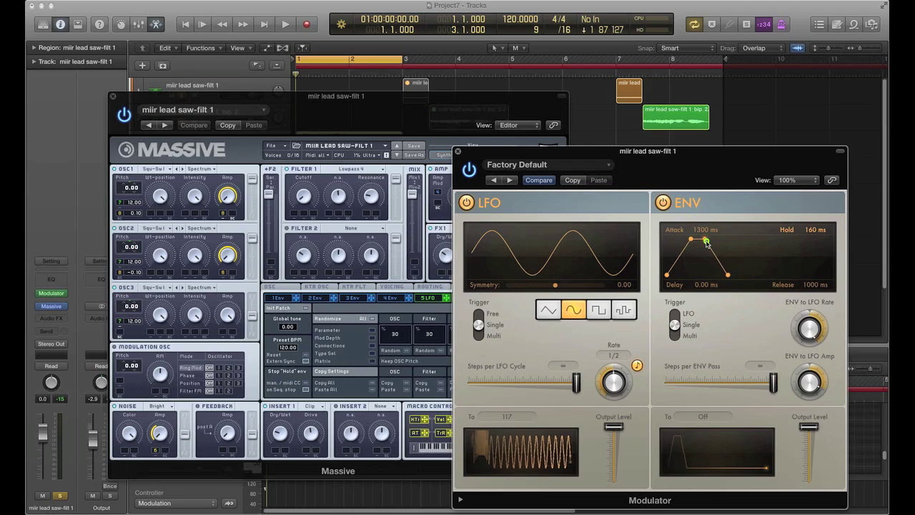
pyautogui.press('space')
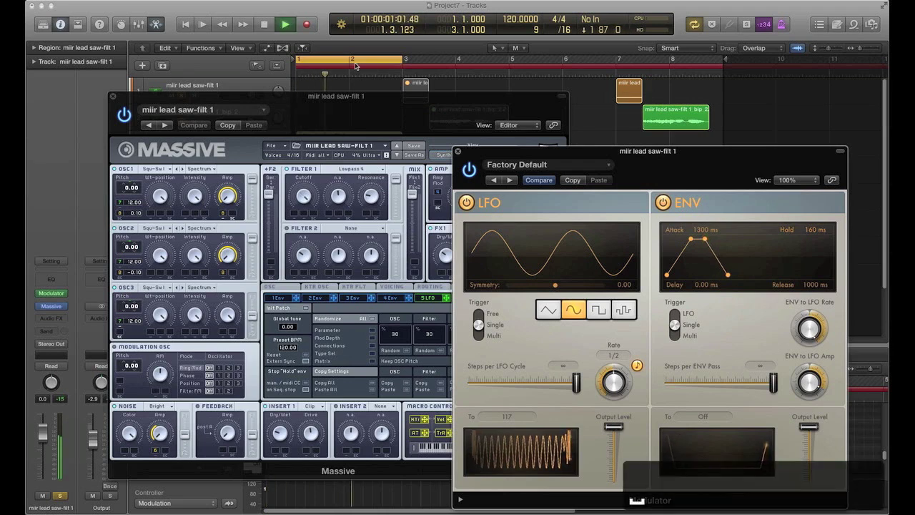
pyautogui.click(264, 24)
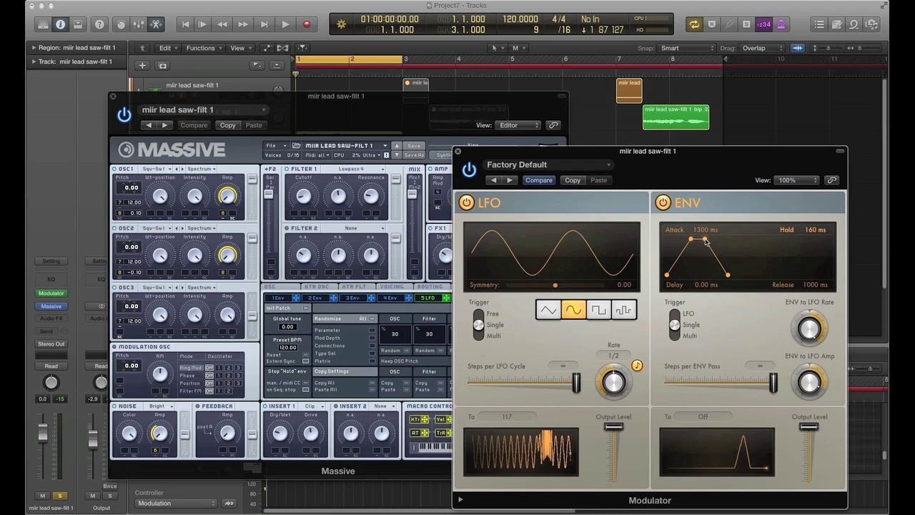
pyautogui.moveTo(705, 242); pyautogui.dragTo(708, 241)
pyautogui.press('space')
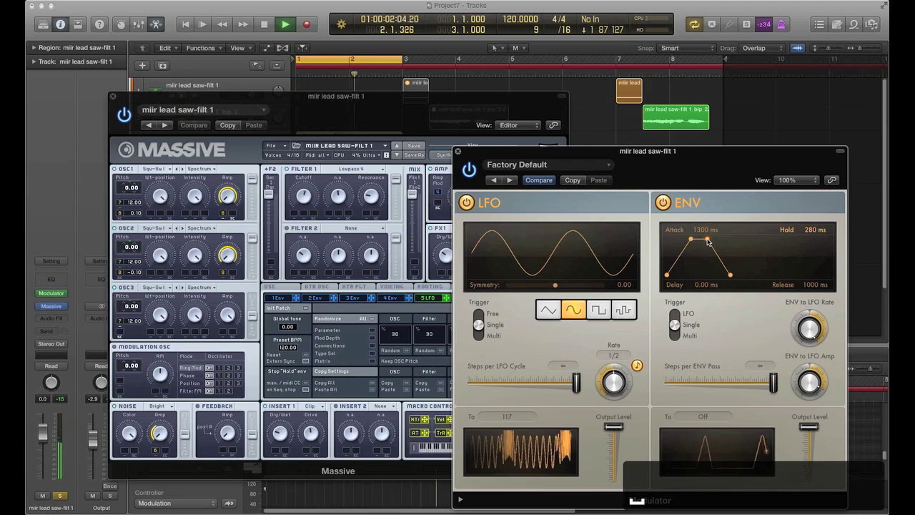
pyautogui.press('space')
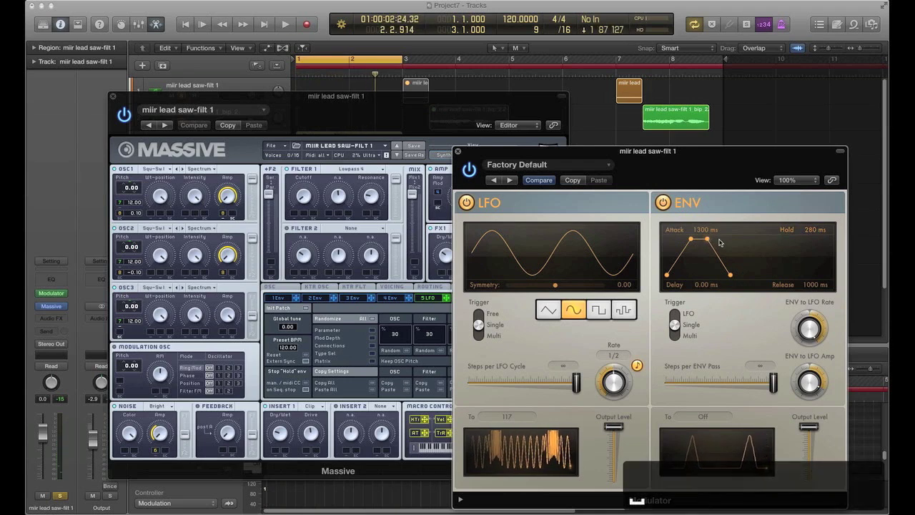
# Lengthen the envelope release to about 1200 ms and play back the adjusted sound.
pyautogui.moveTo(728, 276); pyautogui.dragTo(732, 275)
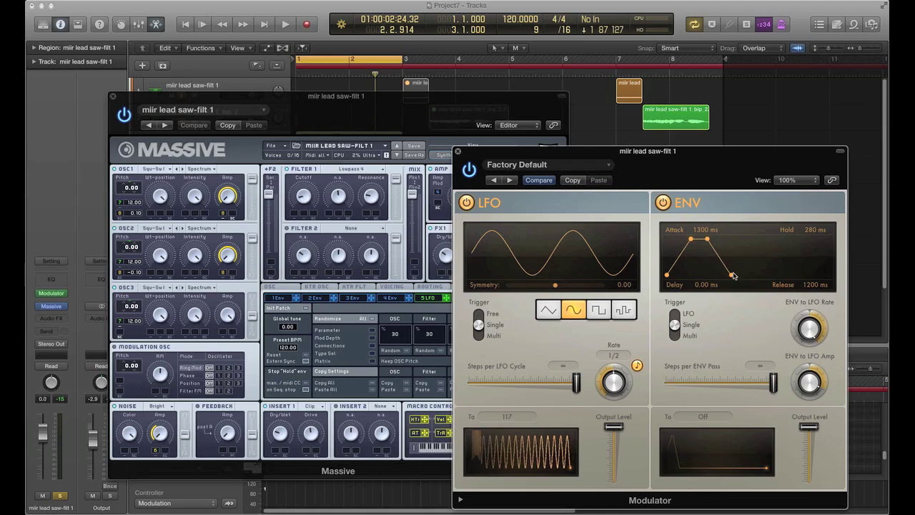
pyautogui.press('space')
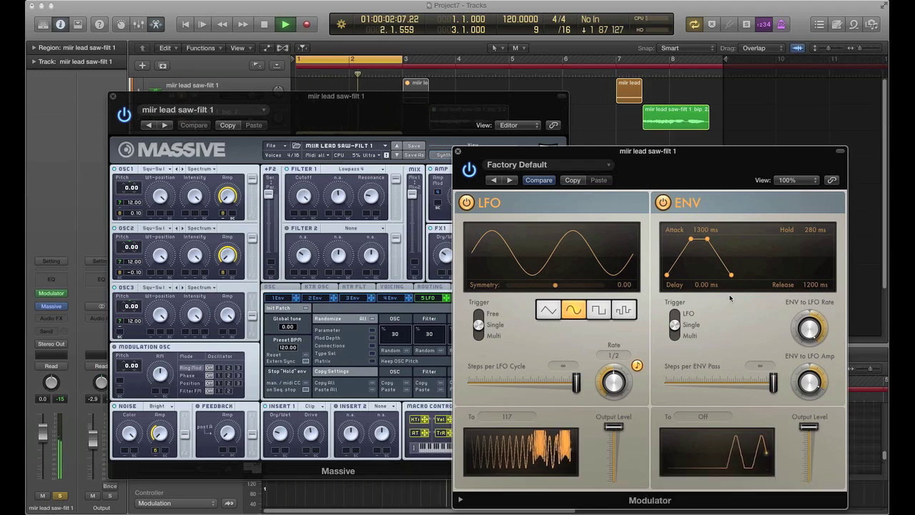
pyautogui.press('space')
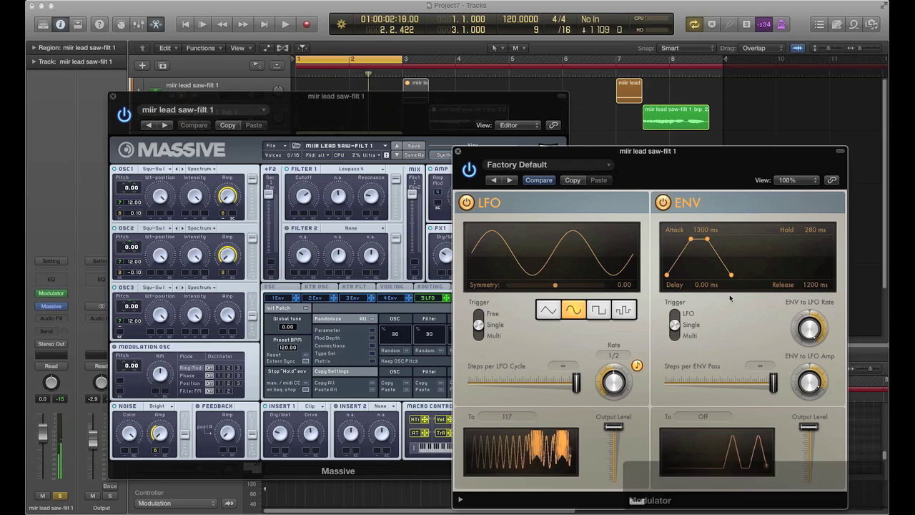
# Close the Modulator and move track 3's lead region to start at bar 3.
pyautogui.click(115, 98)
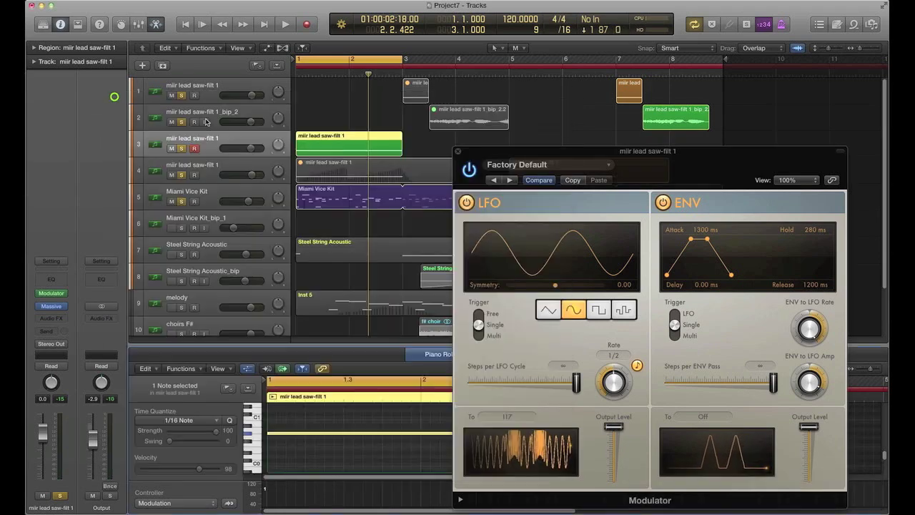
pyautogui.click(458, 152)
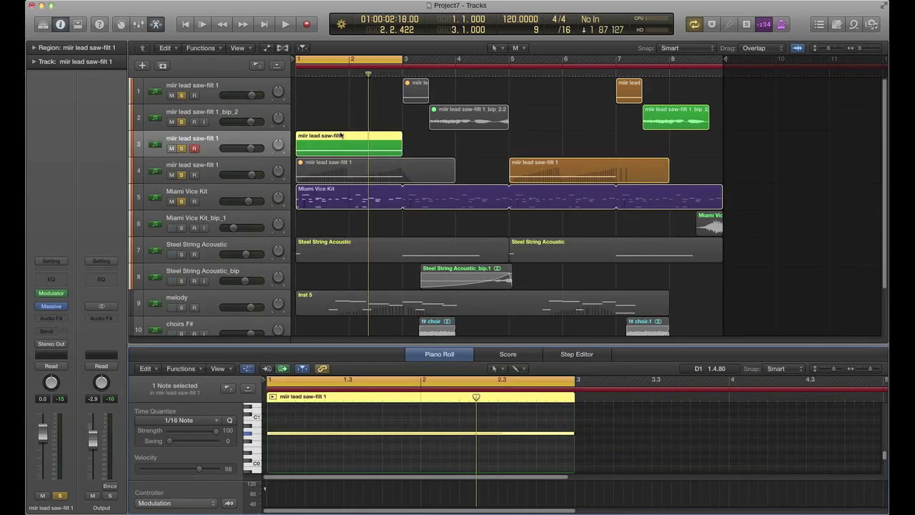
pyautogui.moveTo(342, 136); pyautogui.dragTo(450, 136)
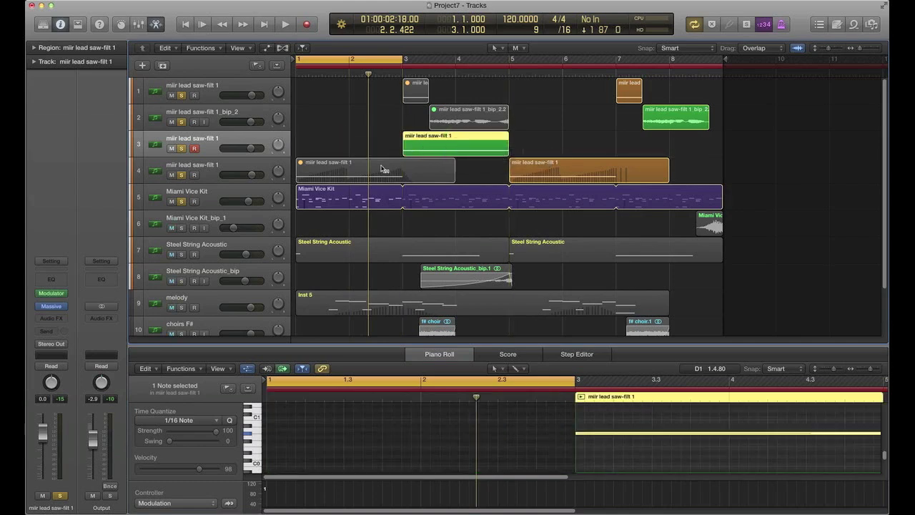
# Extend the cycle range to bar 9 and play the arrangement from bar 1.
pyautogui.click(383, 169)
pyautogui.moveTo(404, 60); pyautogui.dragTo(722, 61)
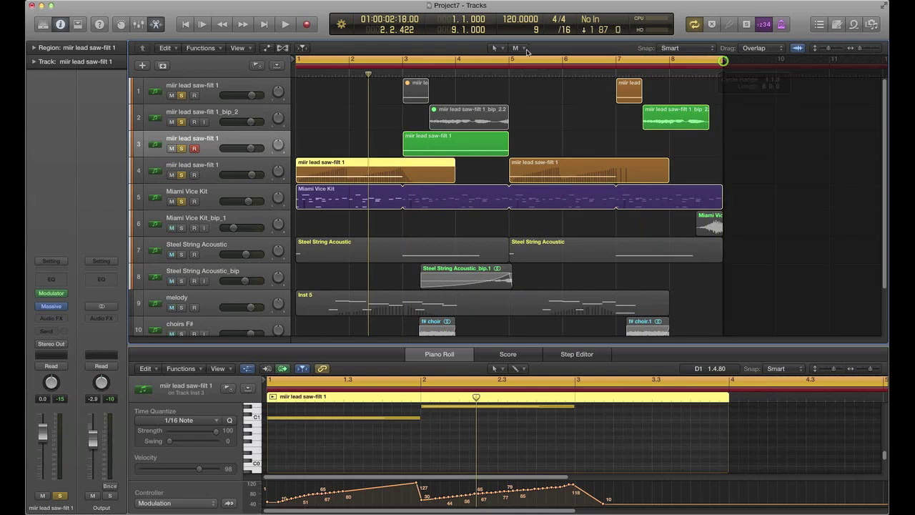
pyautogui.click(204, 25)
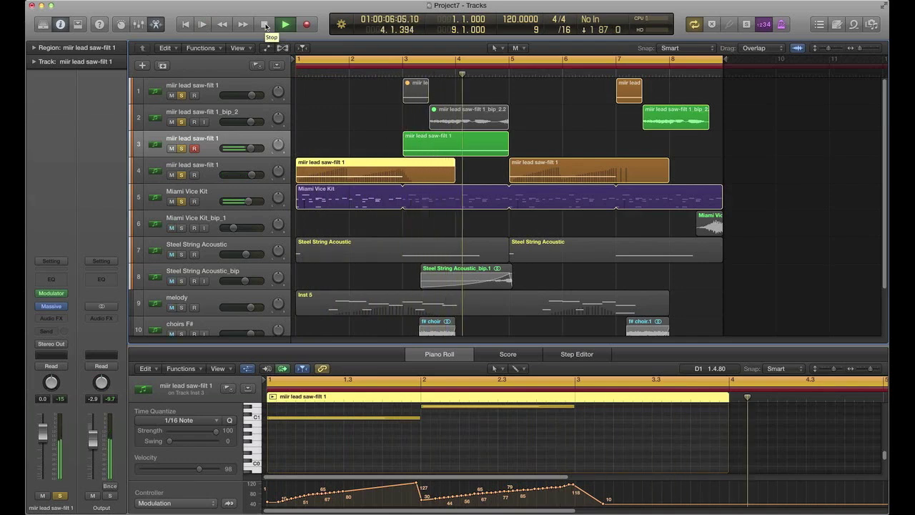
# Stop playback and inspect the lead regions on tracks 3 and 2.
pyautogui.click(266, 26)
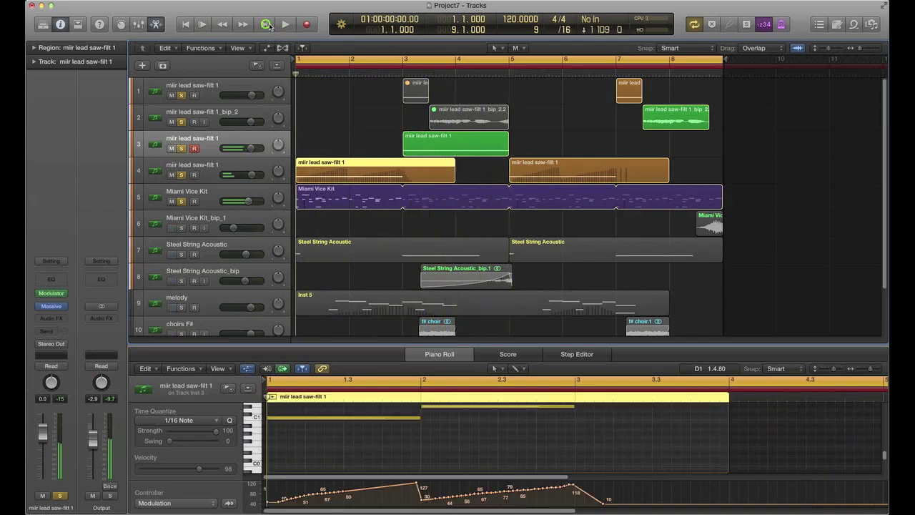
pyautogui.click(456, 139)
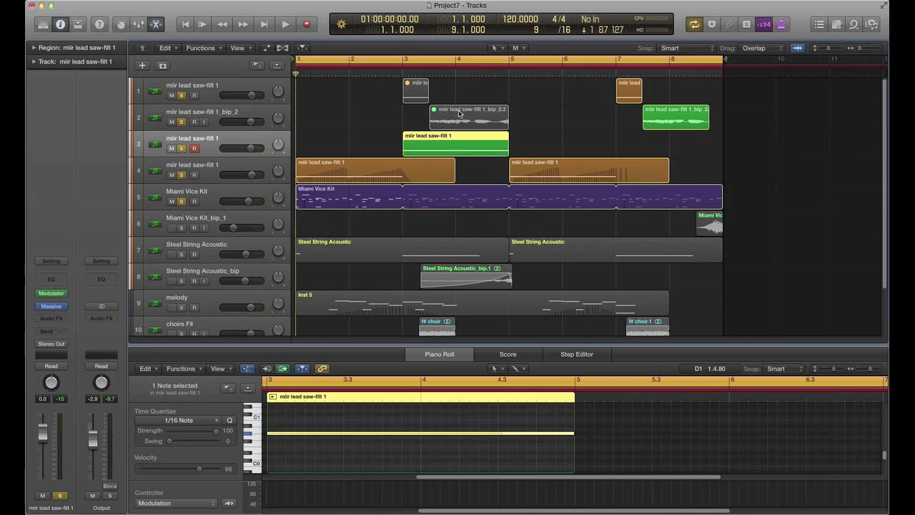
pyautogui.click(461, 114)
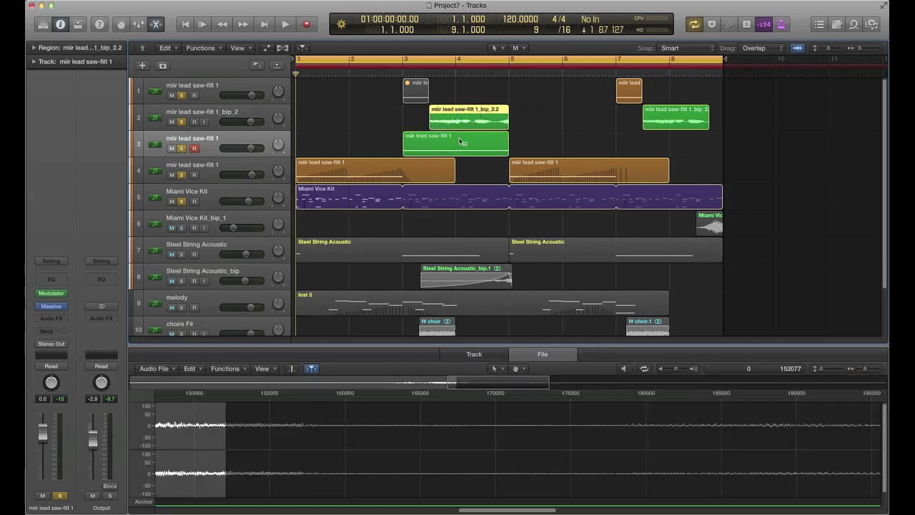
pyautogui.click(462, 141)
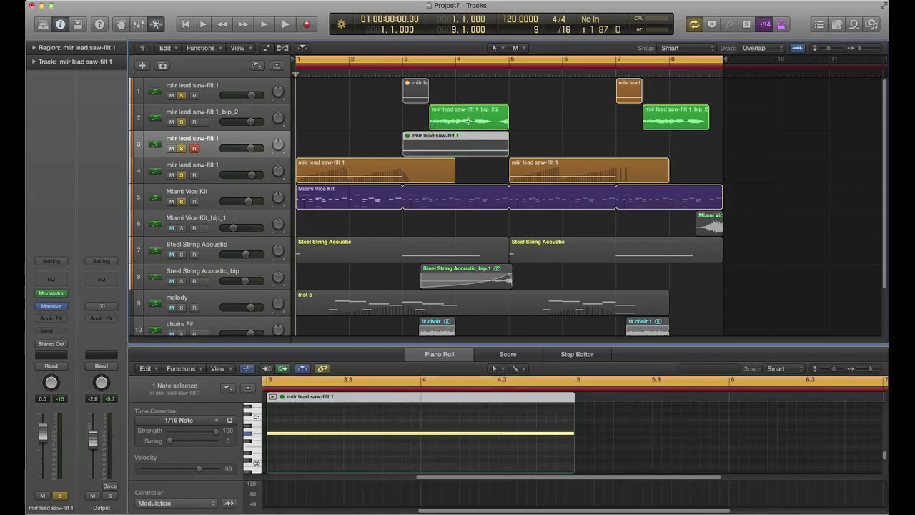
# Select track 1 with no regions selected and open its Modulator settings.
pyautogui.click(414, 85)
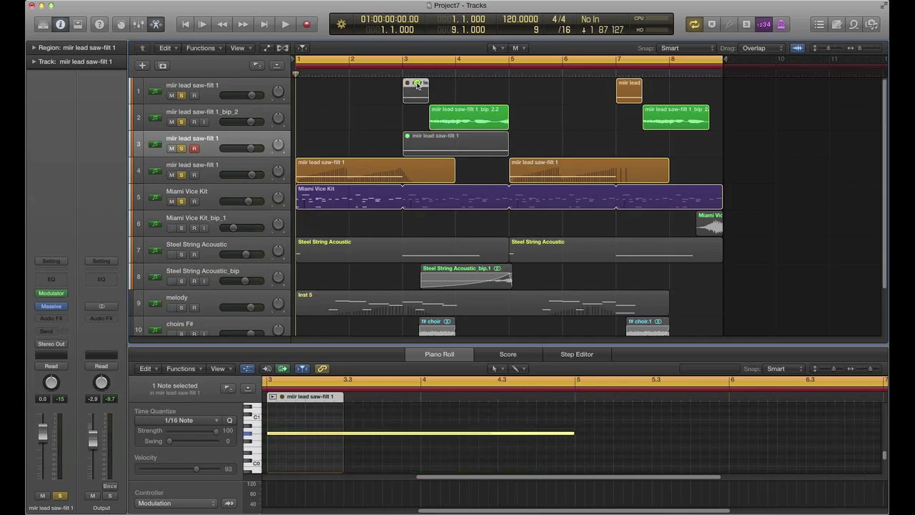
pyautogui.click(215, 91)
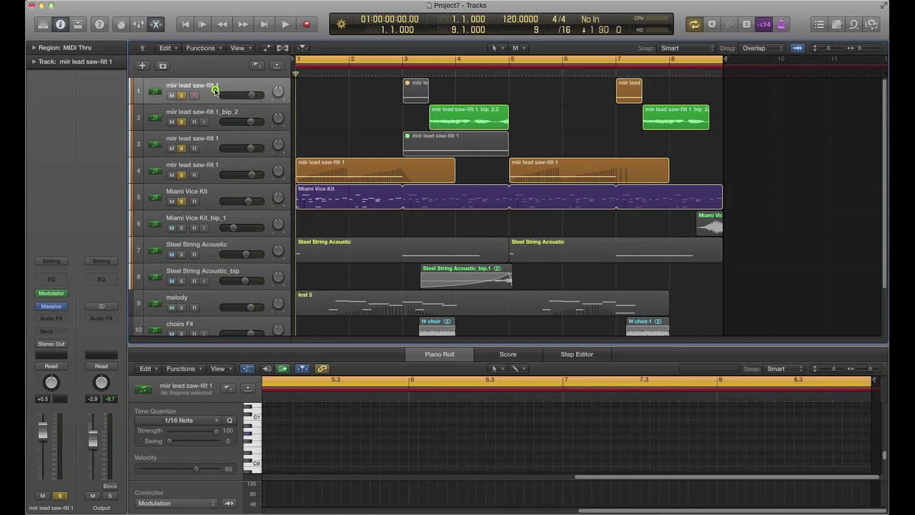
pyautogui.click(53, 294)
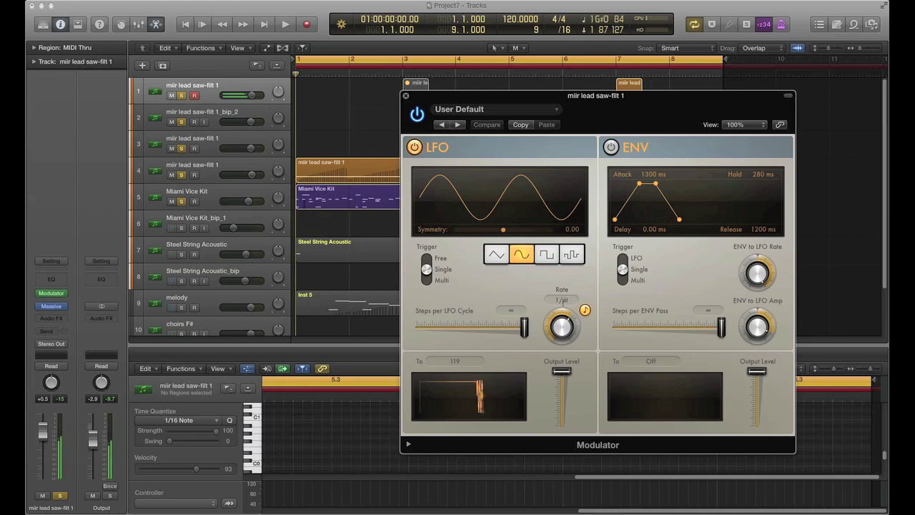
pyautogui.click(407, 99)
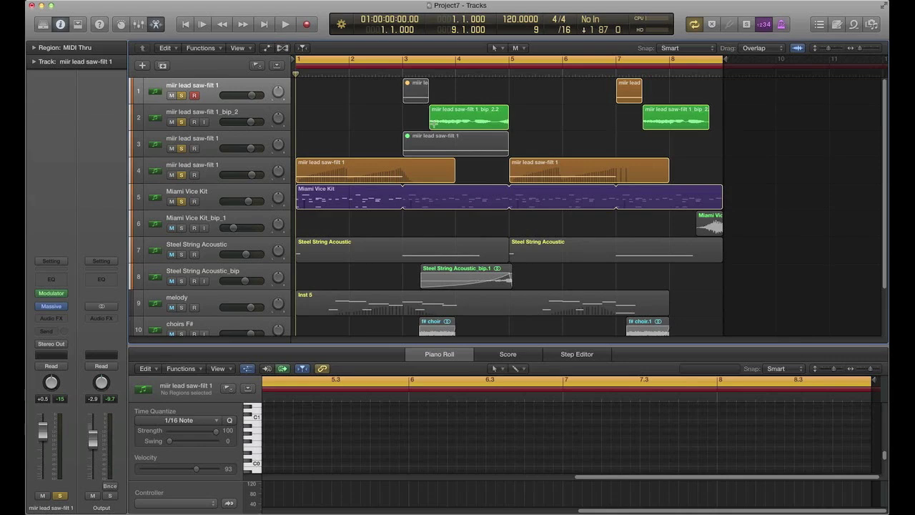
# Select the short miir lead region on track 1 and play it from bar 1, then stop.
pyautogui.click(419, 88)
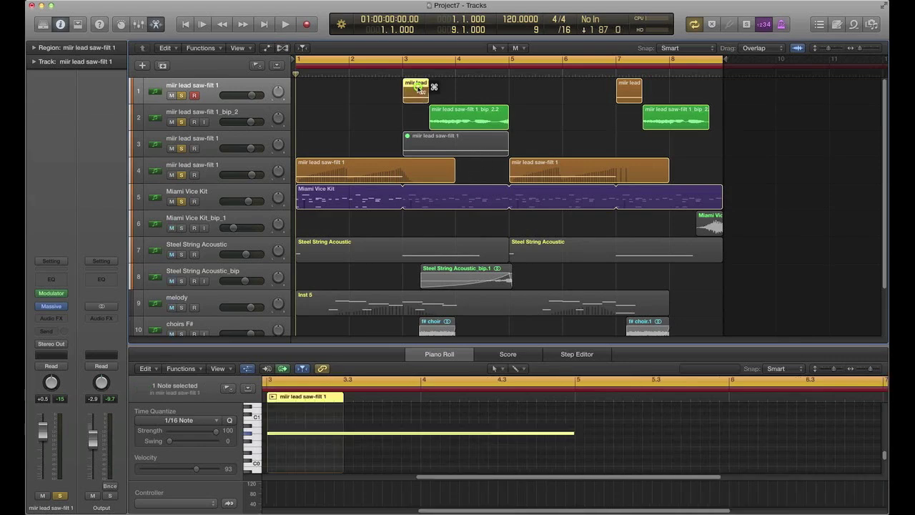
pyautogui.click(204, 26)
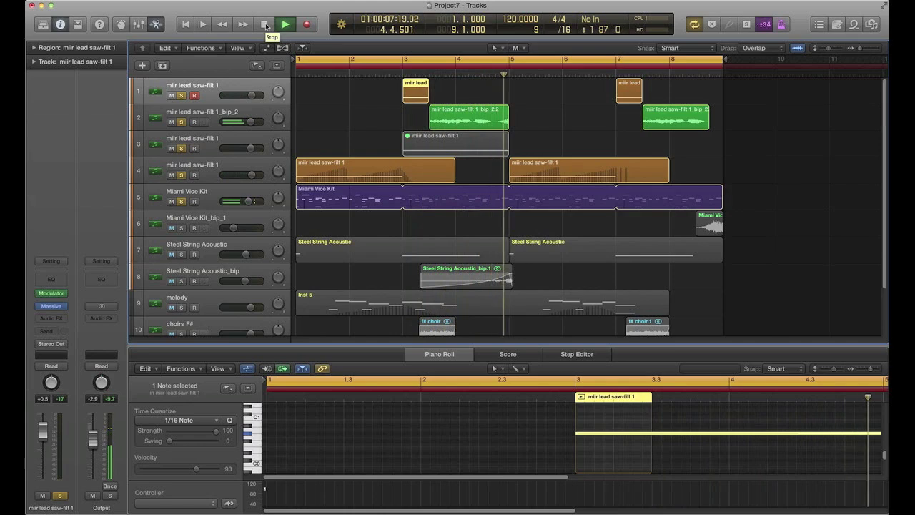
pyautogui.click(265, 25)
# Unsolo tracks 5, 4, 3, 2 and 1, then open track 1's Massive synth.
pyautogui.click(182, 201)
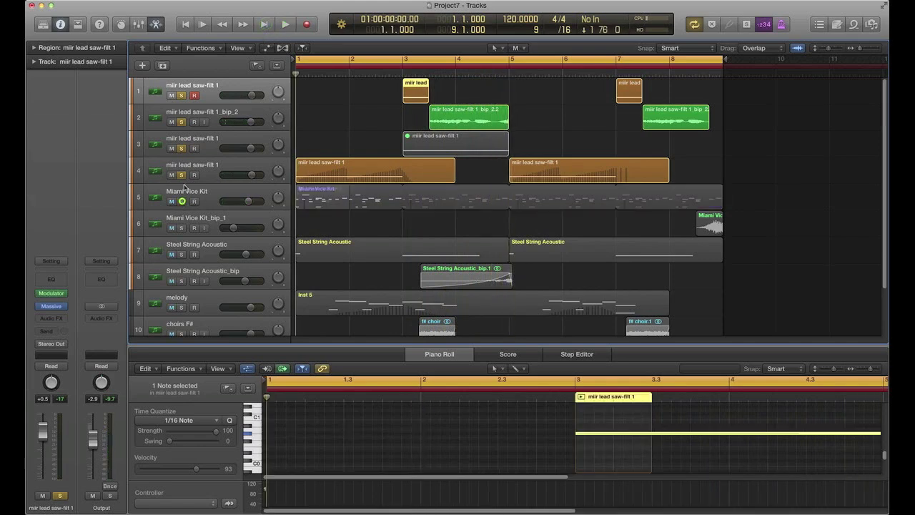
pyautogui.click(182, 174)
pyautogui.click(181, 148)
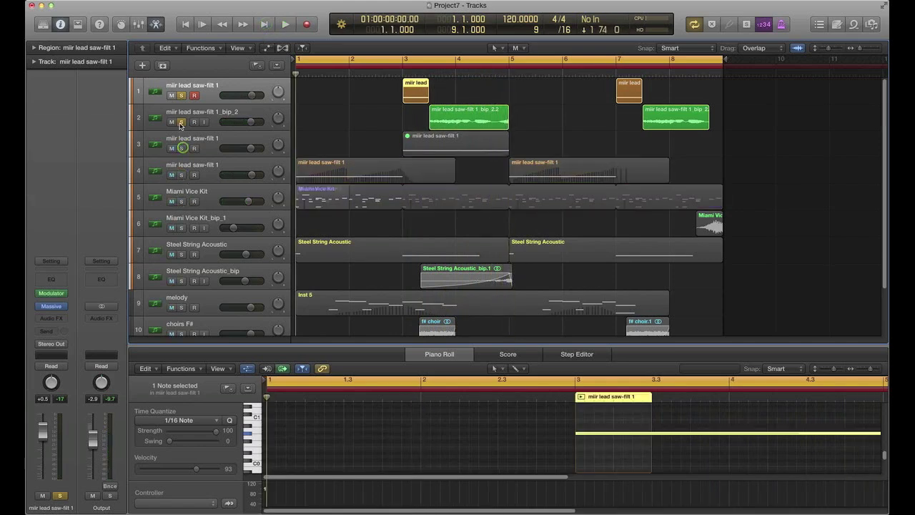
pyautogui.click(181, 122)
pyautogui.click(182, 95)
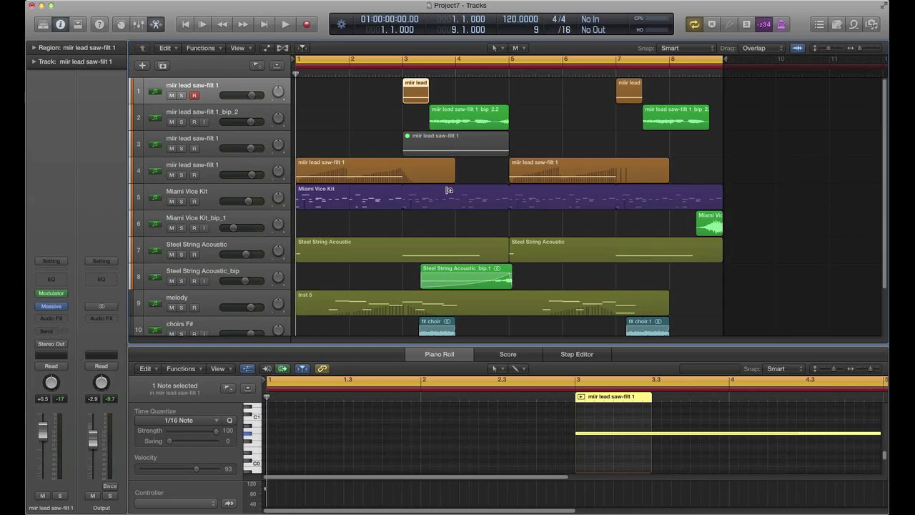
pyautogui.click(52, 309)
pyautogui.click(513, 258)
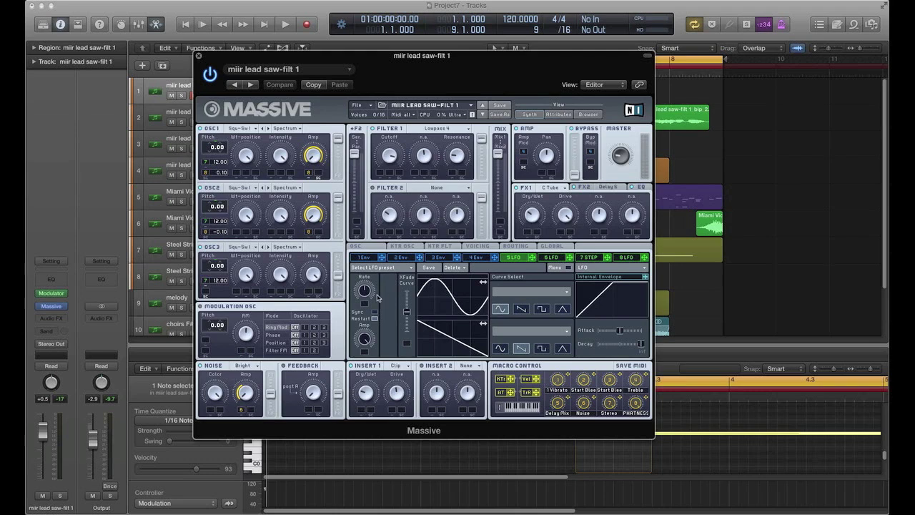
pyautogui.click(199, 55)
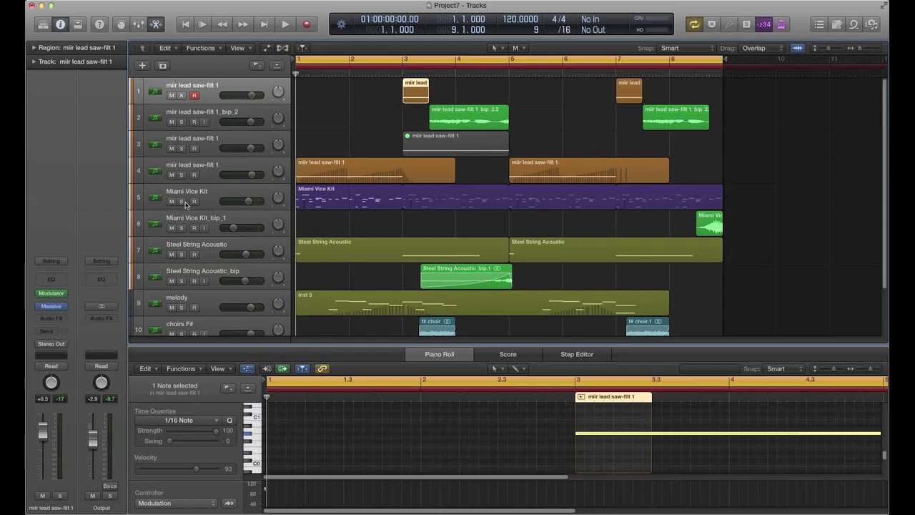
pyautogui.moveTo(55, 295)
pyautogui.click(52, 295)
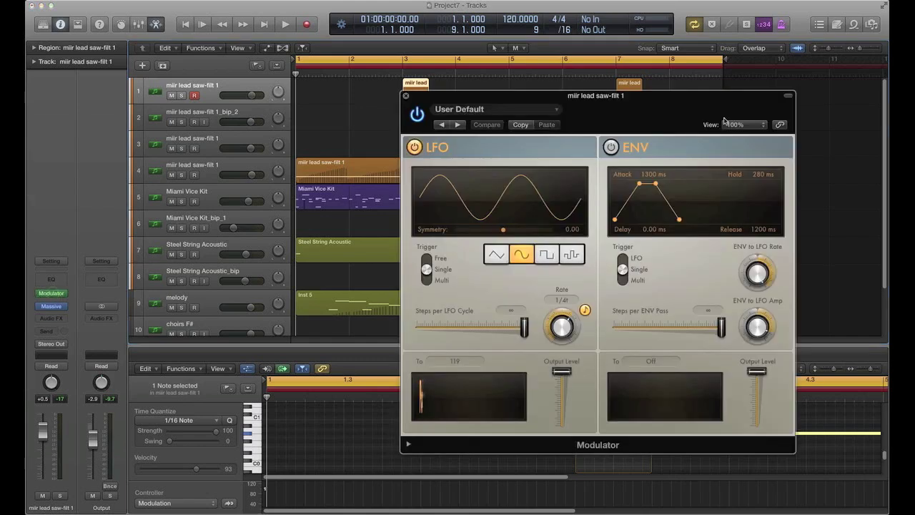
pyautogui.click(407, 97)
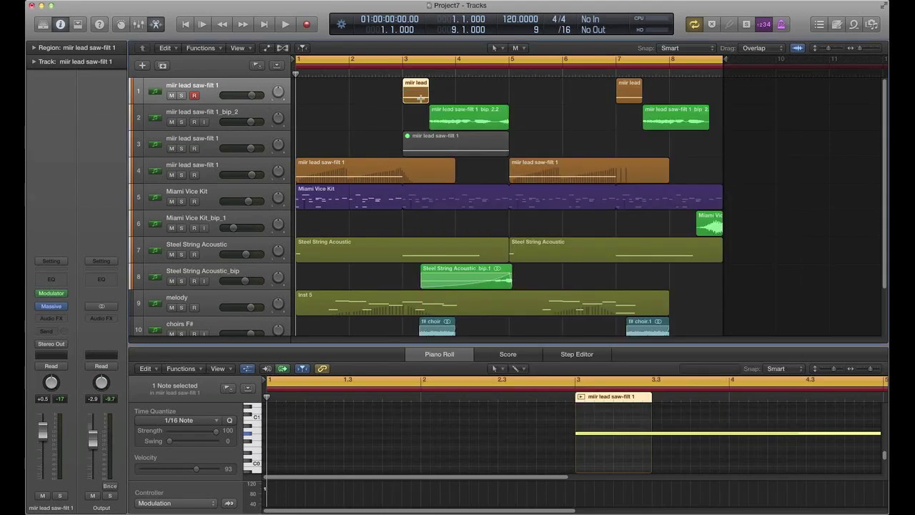